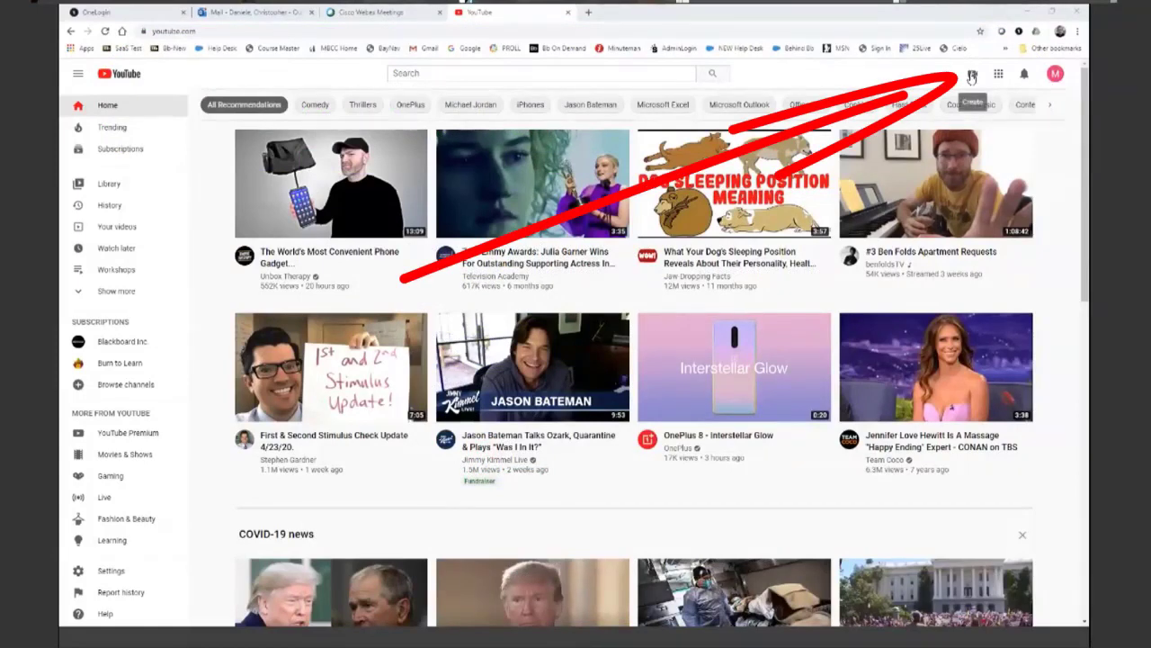
Step: Upload the "Lecture Capture Sample with Narration" MP4 from the Lecture Captures folder as a new YouTube video
left_click(976, 73)
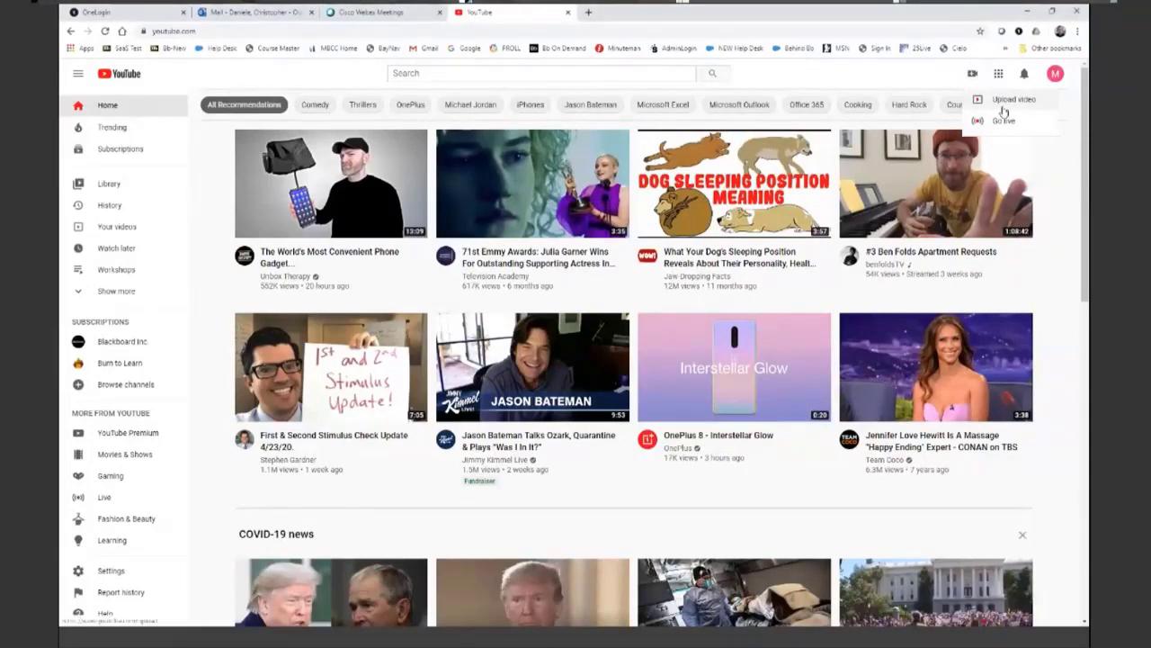
left_click(1004, 100)
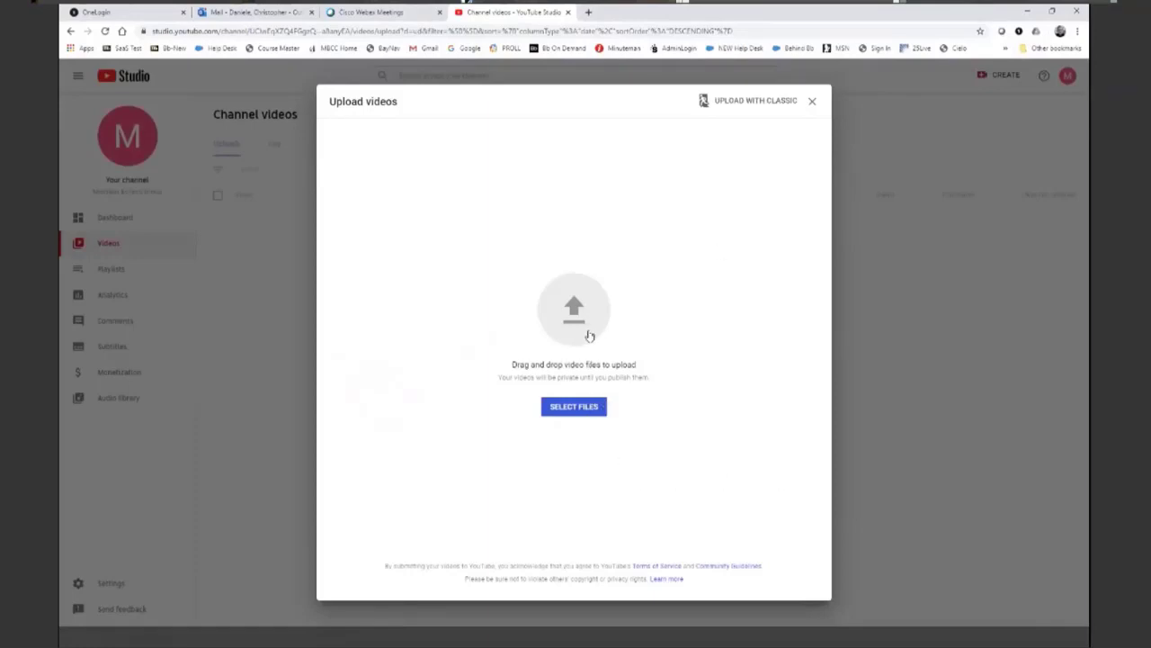
left_click(580, 407)
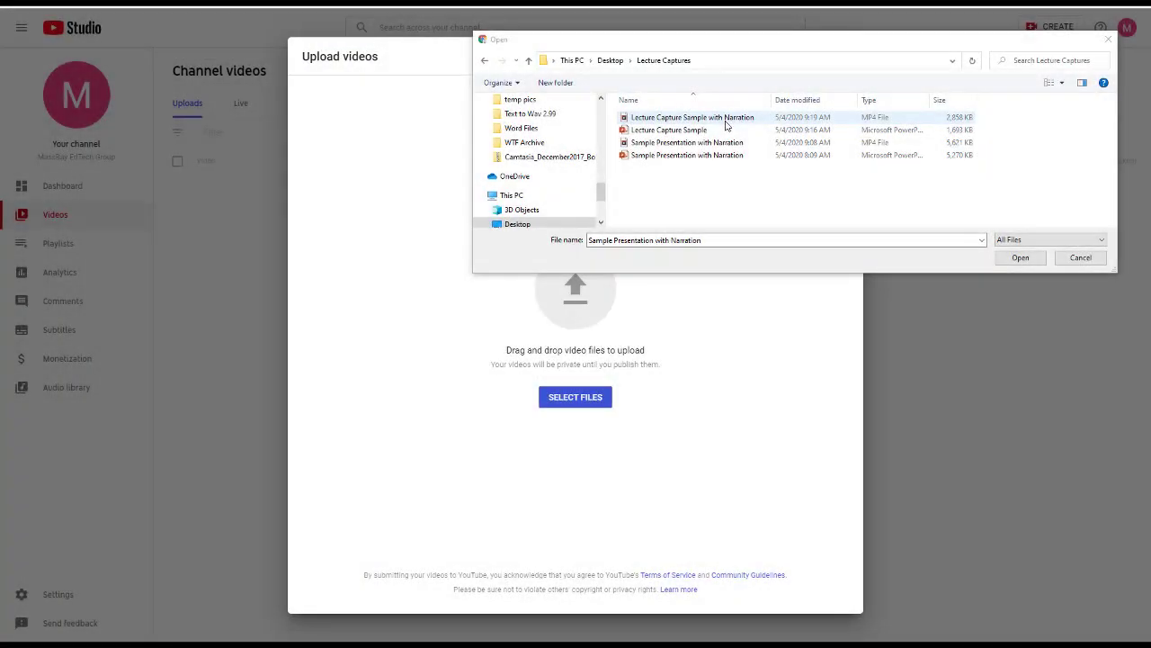
left_click(725, 120)
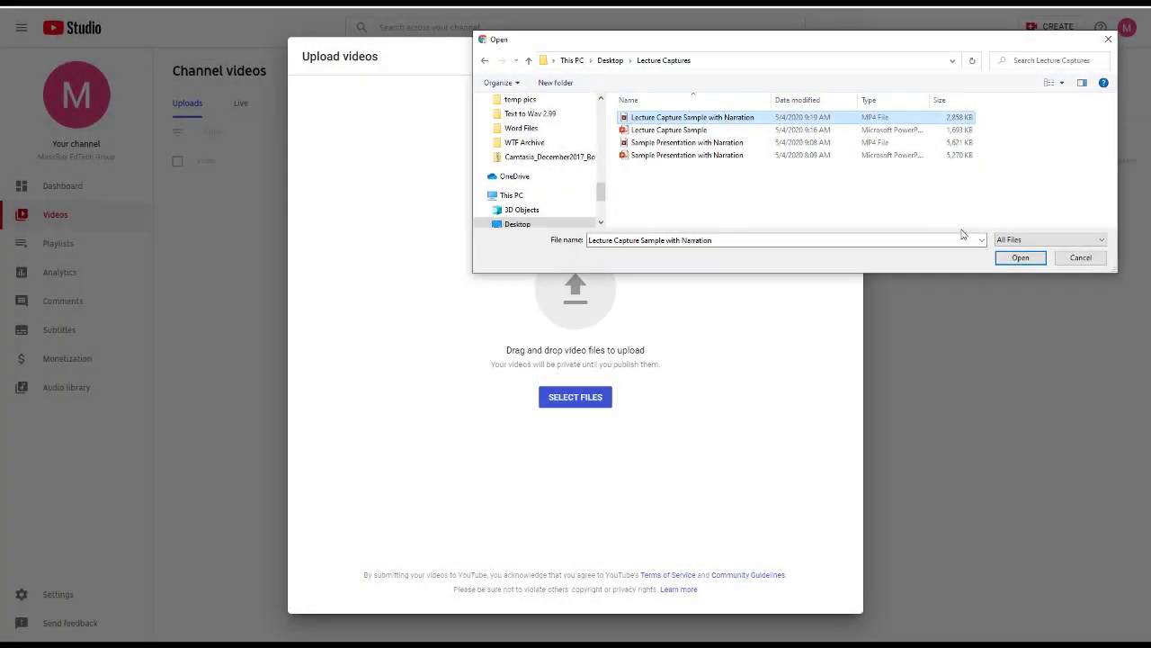
left_click(1019, 258)
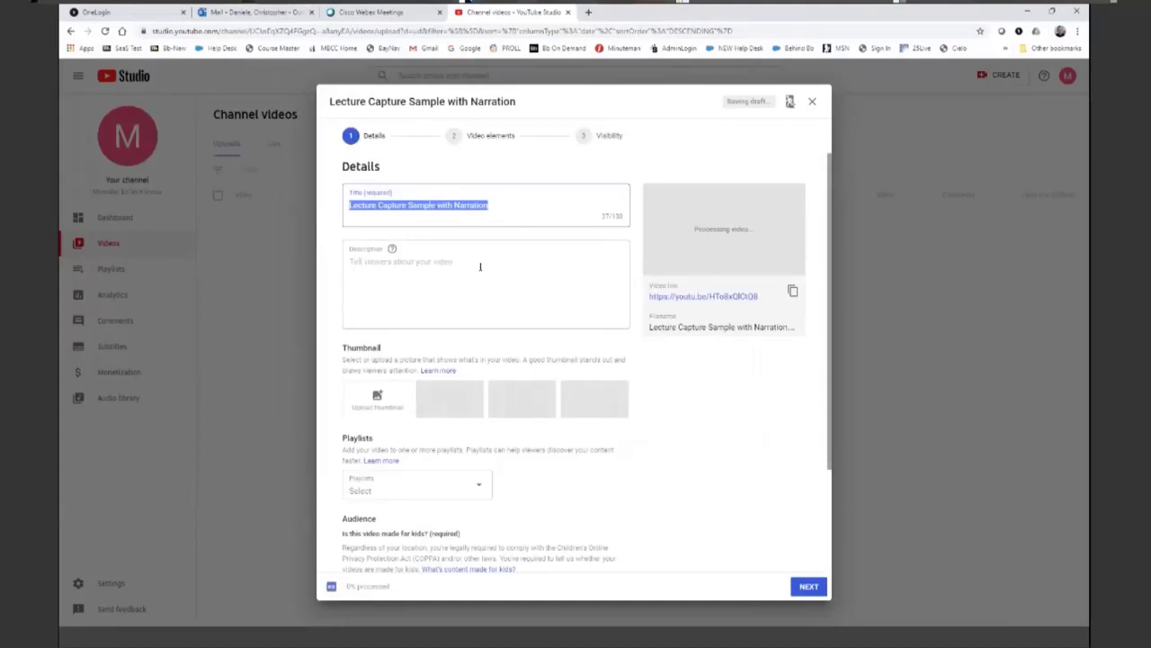
Step: Turn off publishing to the subscriptions feed and the like/dislike display in the video details, and continue to Video elements
left_click(479, 266)
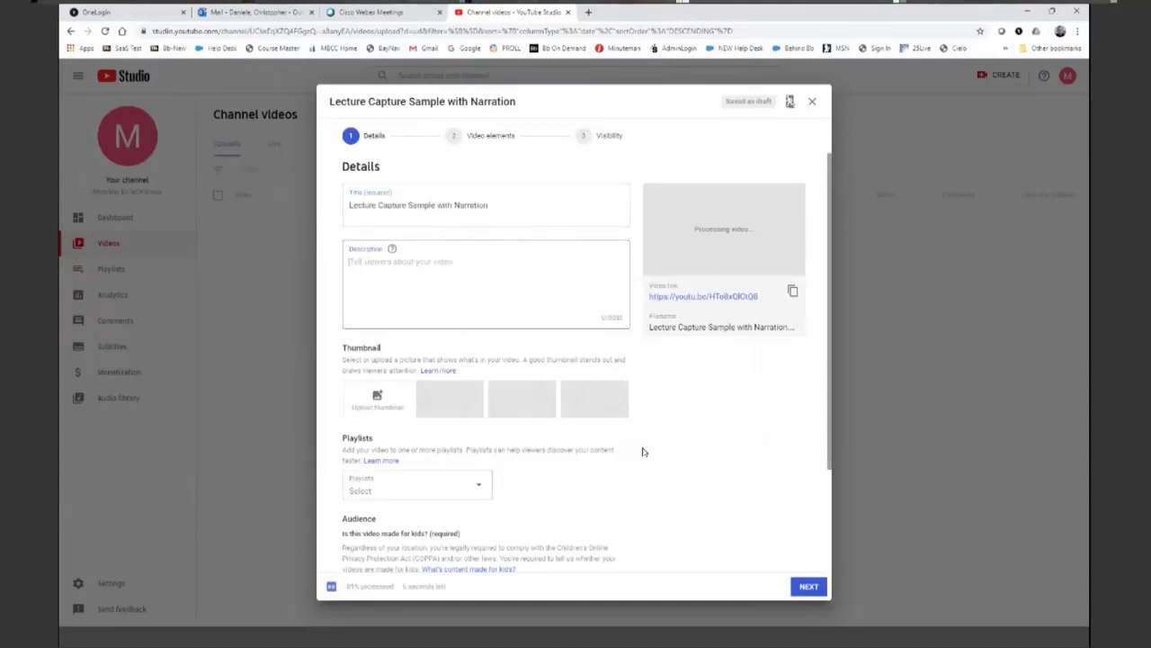
scroll(643, 450, "down", 10)
scroll(446, 382, "down", 3)
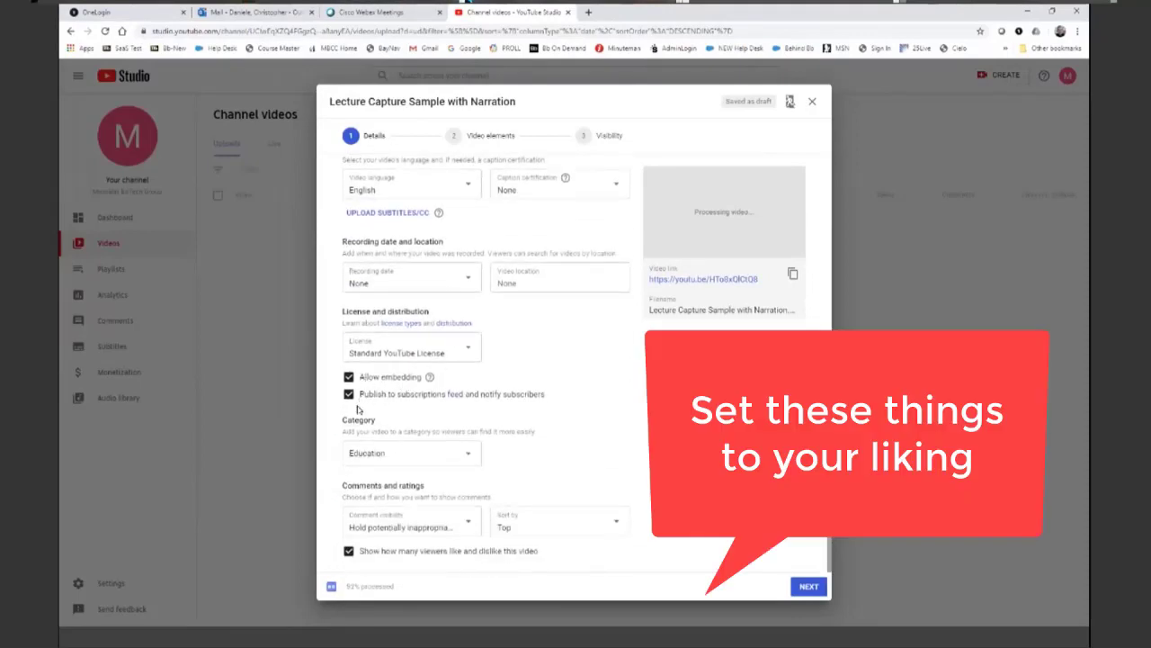
left_click(350, 394)
left_click(349, 550)
left_click(809, 586)
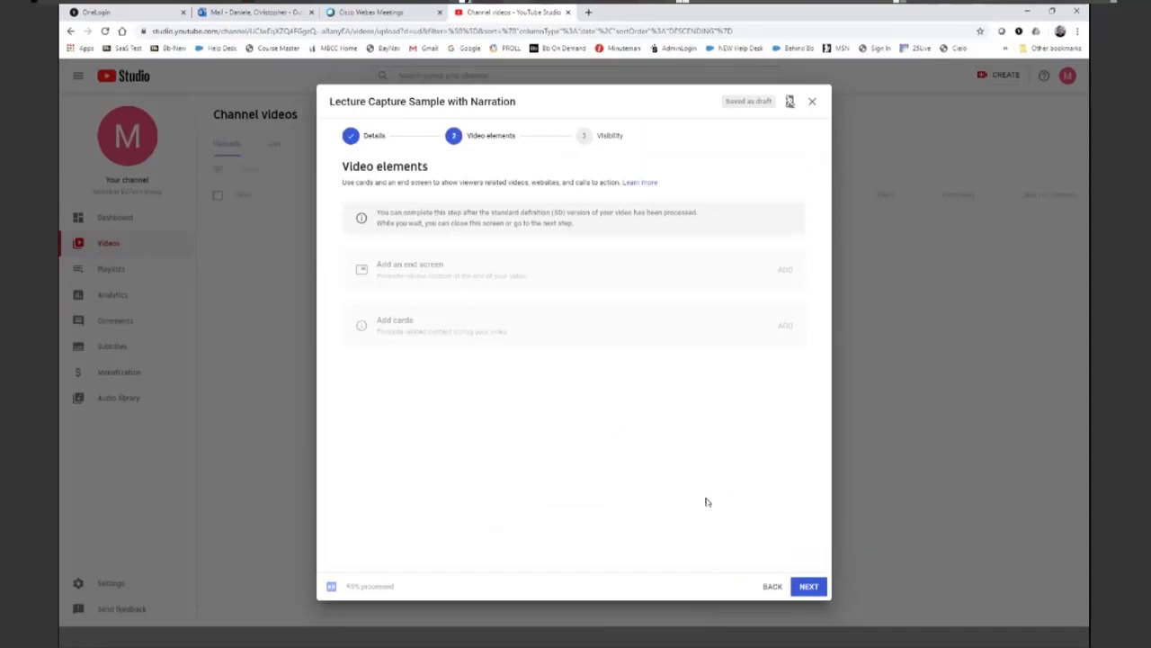
Step: Skip the video elements, set the video's visibility to Unlisted, save it and dismiss the published confirmation
left_click(808, 586)
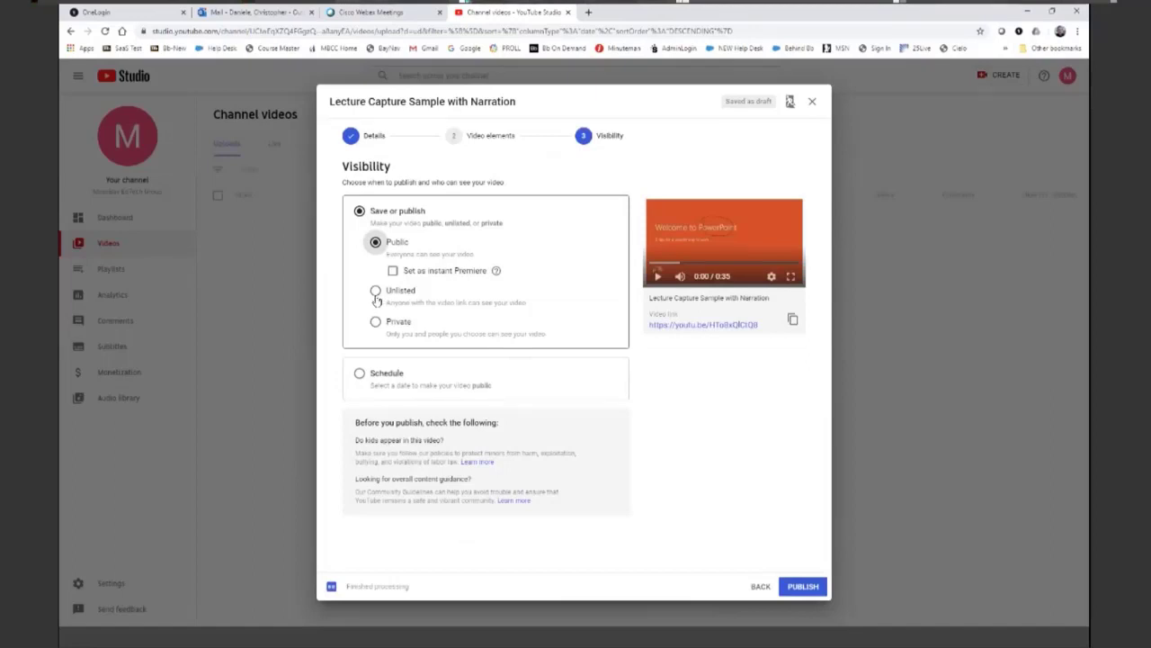
left_click(376, 296)
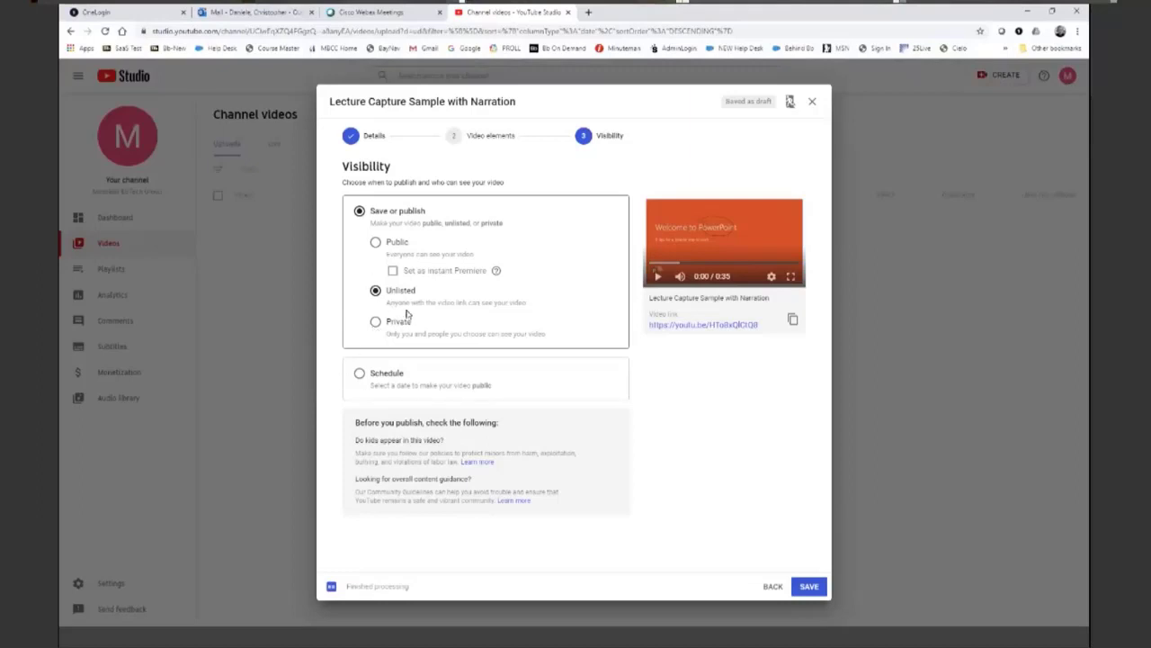
left_click(808, 586)
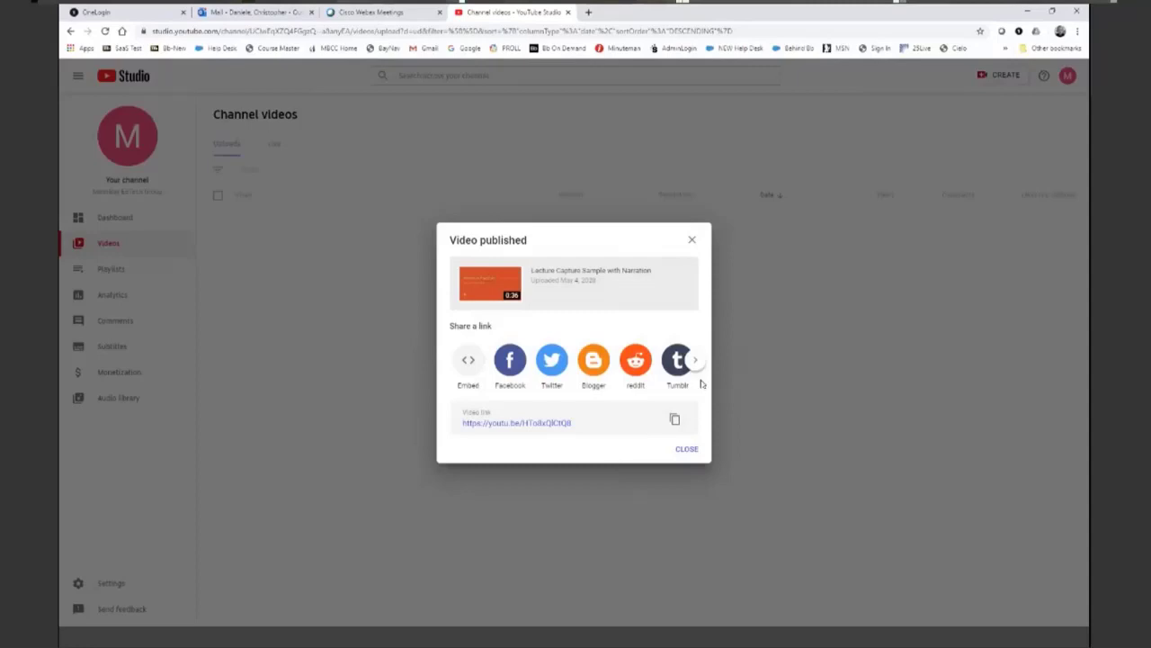
left_click(690, 450)
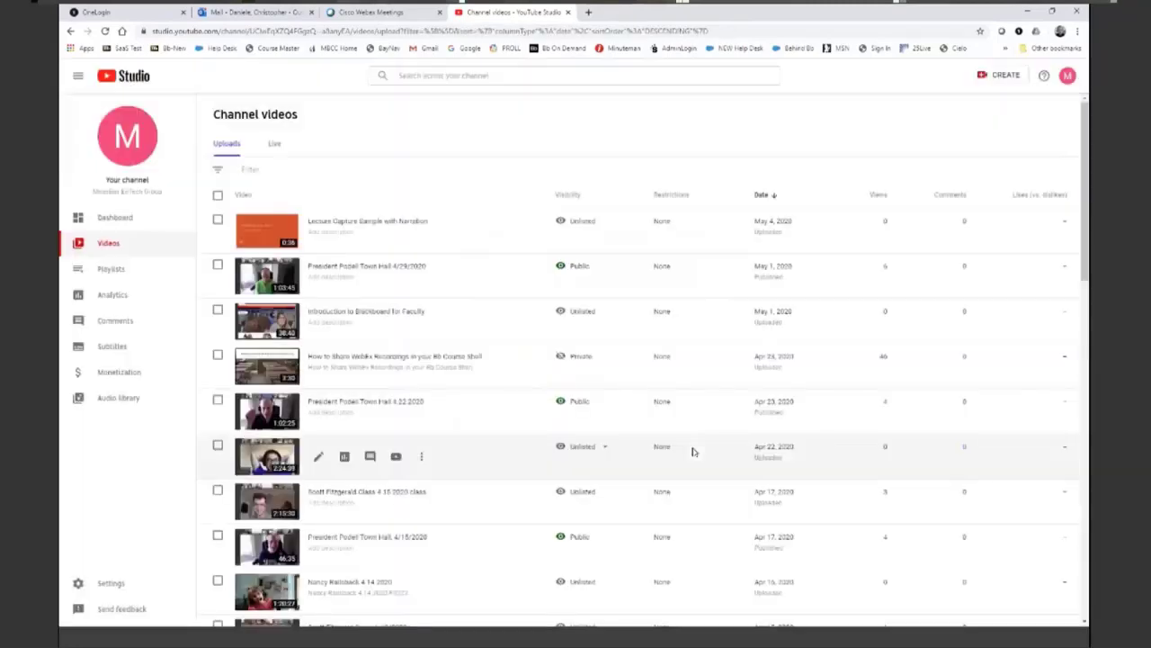
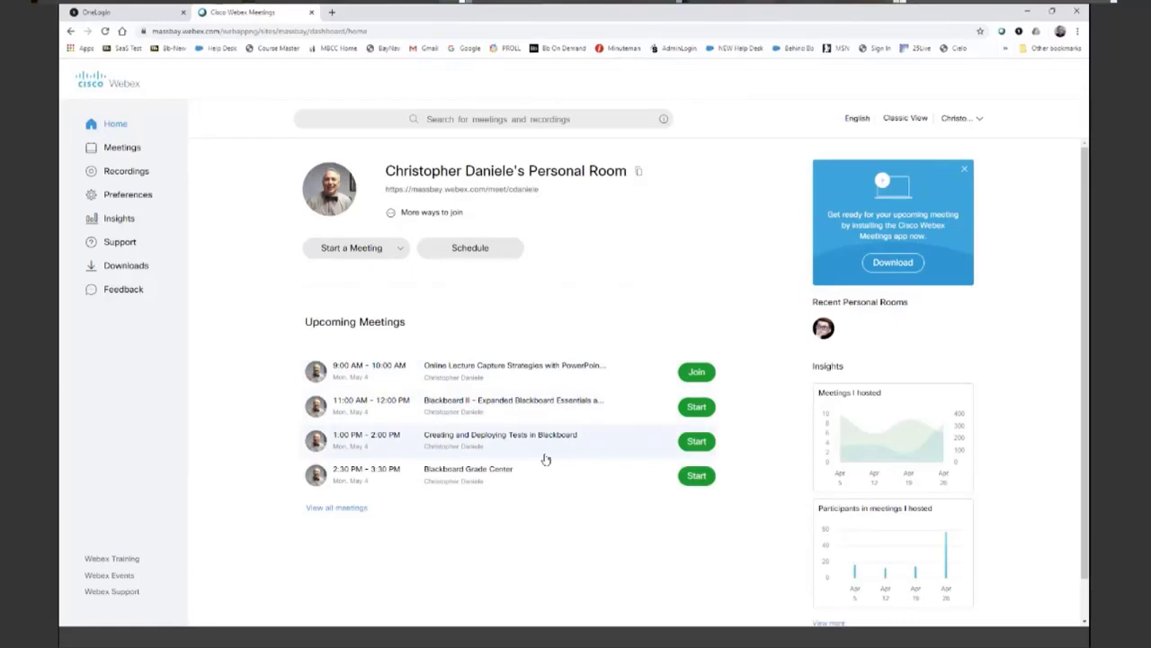
Step: In Webex, find the personal room recording dated 03/31/2020 at the end of the recordings list and download it
left_click(126, 177)
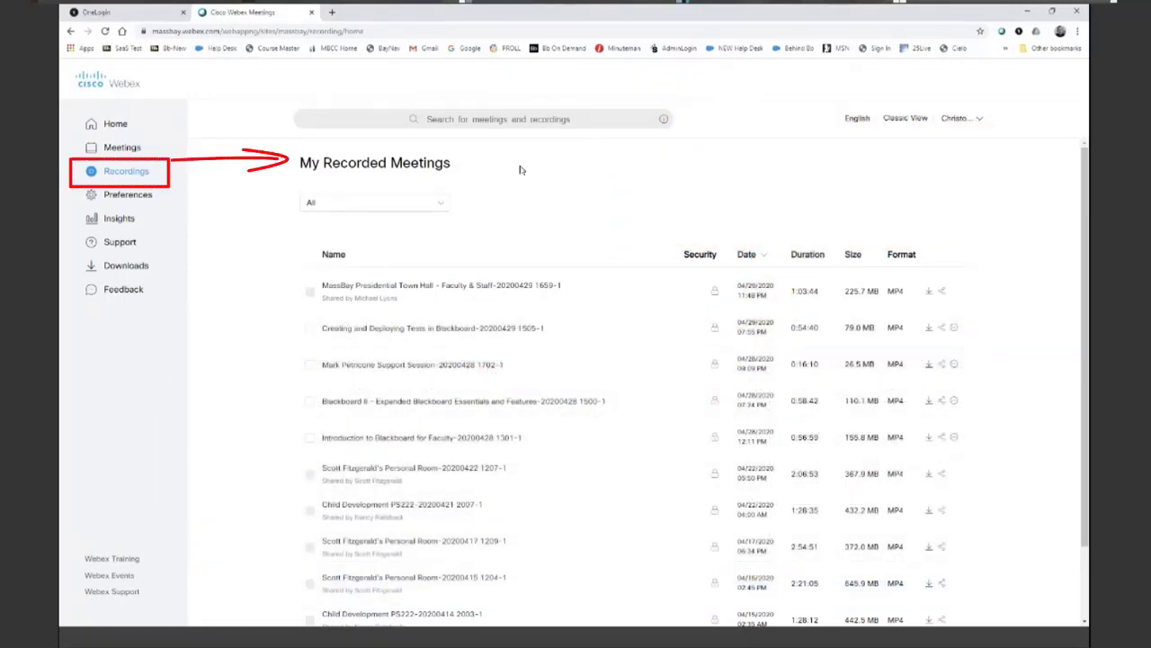
scroll(577, 468, "down", 2)
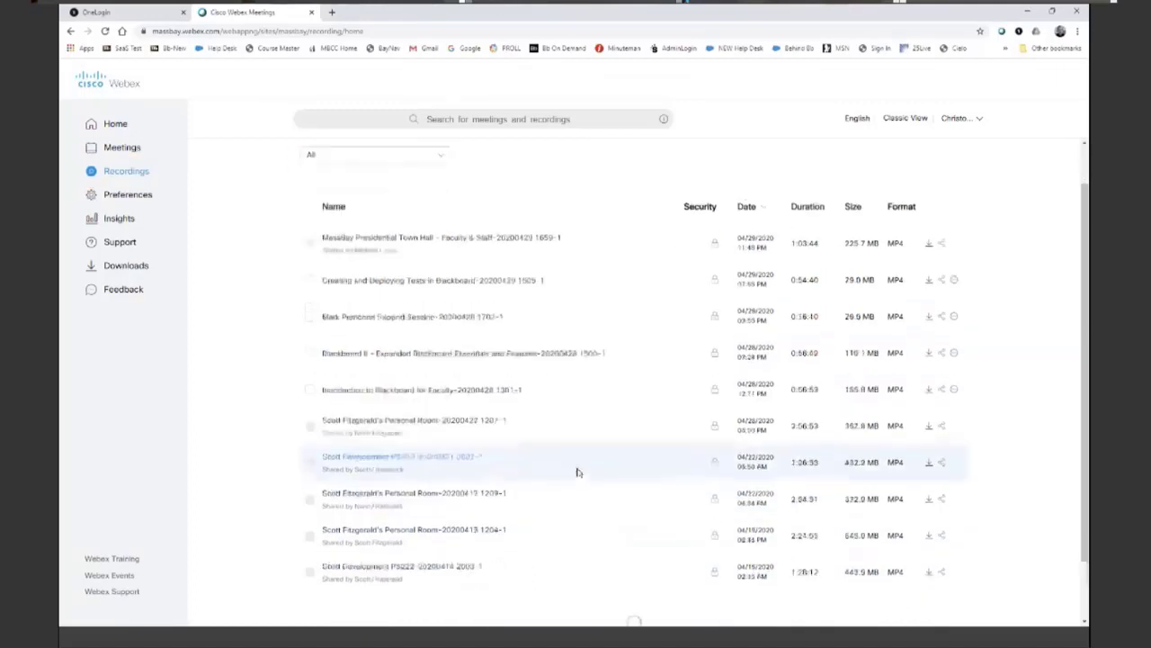
scroll(576, 468, "down", 5)
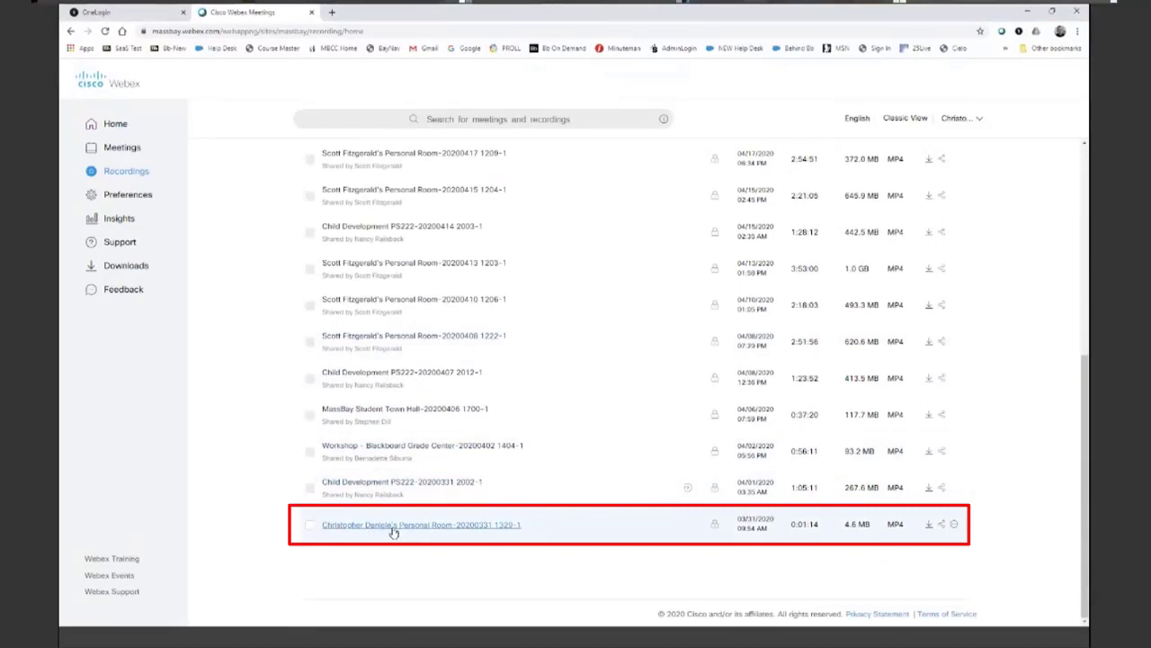
left_click(929, 527)
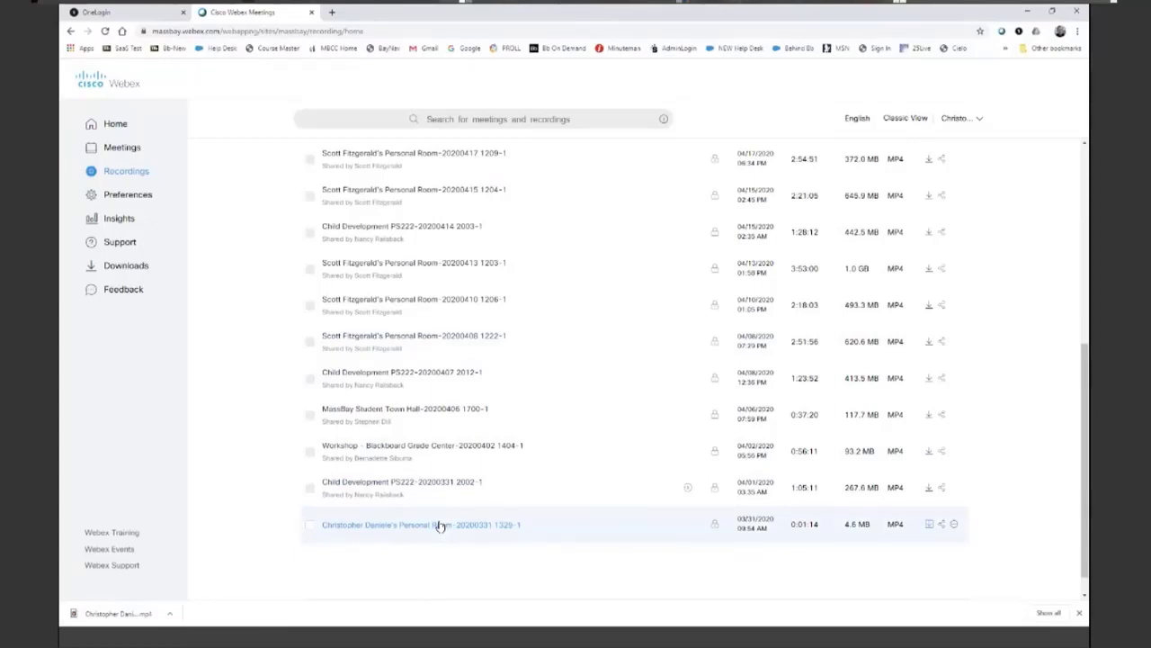
Step: Open the sharing options for that personal room recording and copy its public link and password
left_click(942, 529)
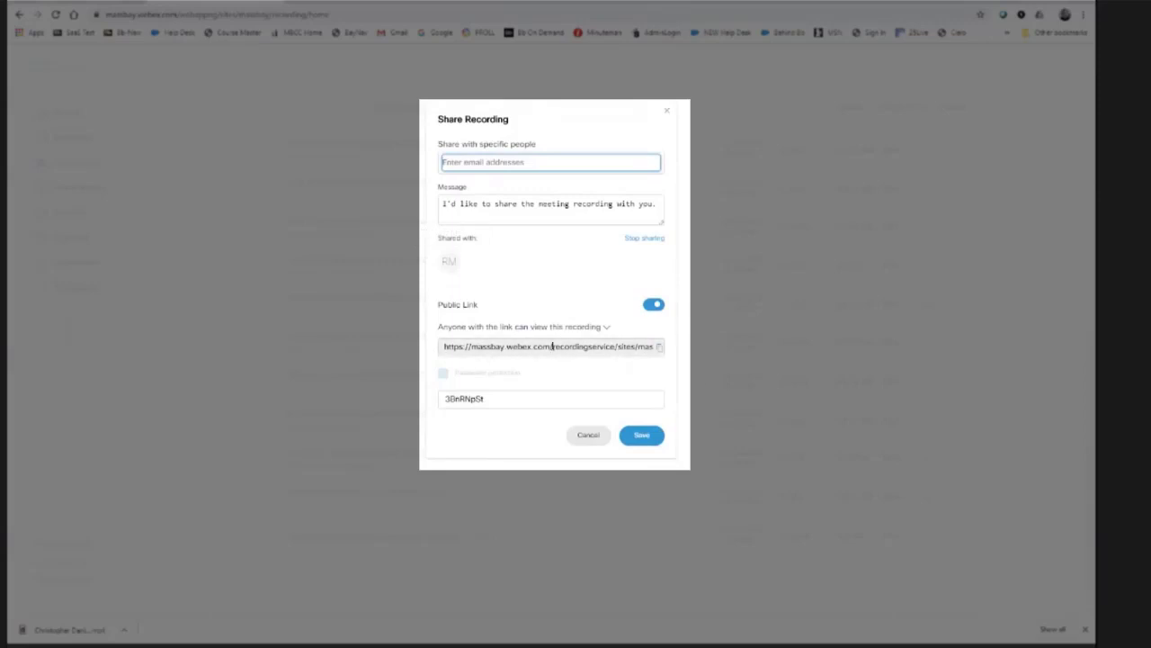
left_click(661, 349)
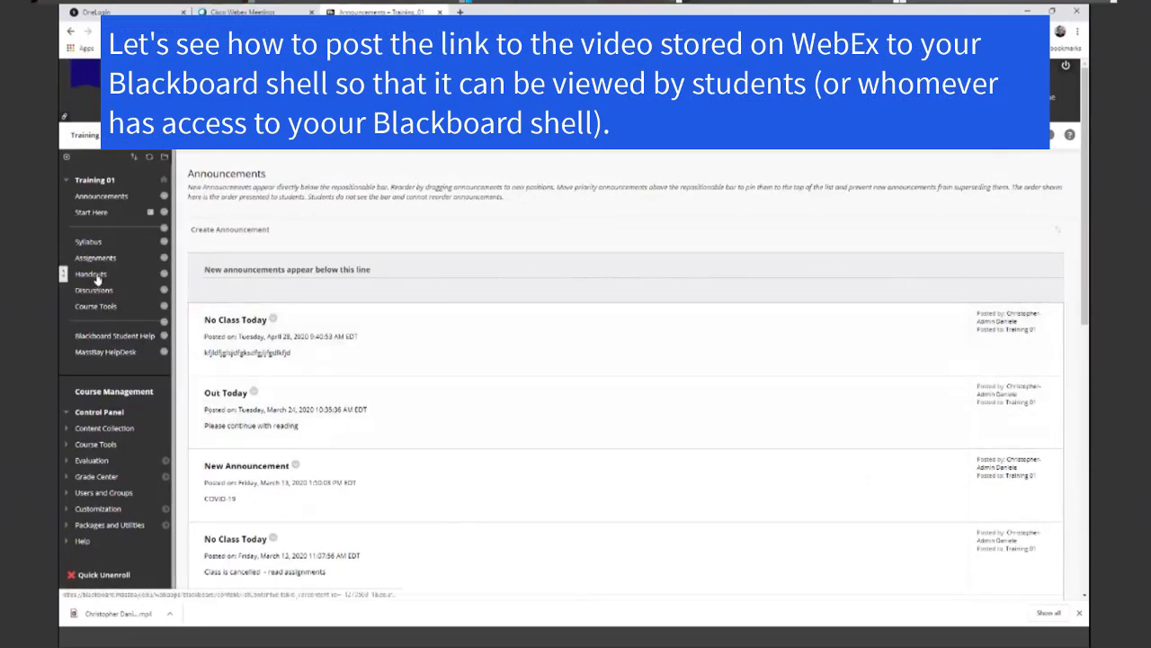
Step: In the Blackboard course Training 01, create a new announcement with the subject "New Video"
left_click(260, 232)
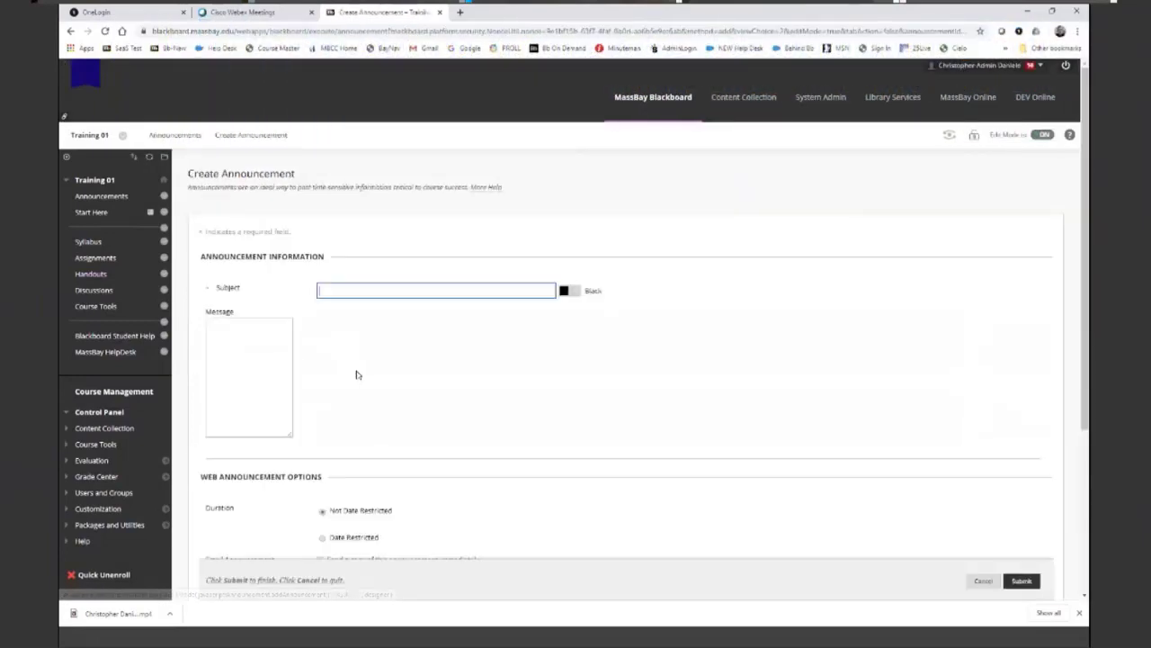
type("New")
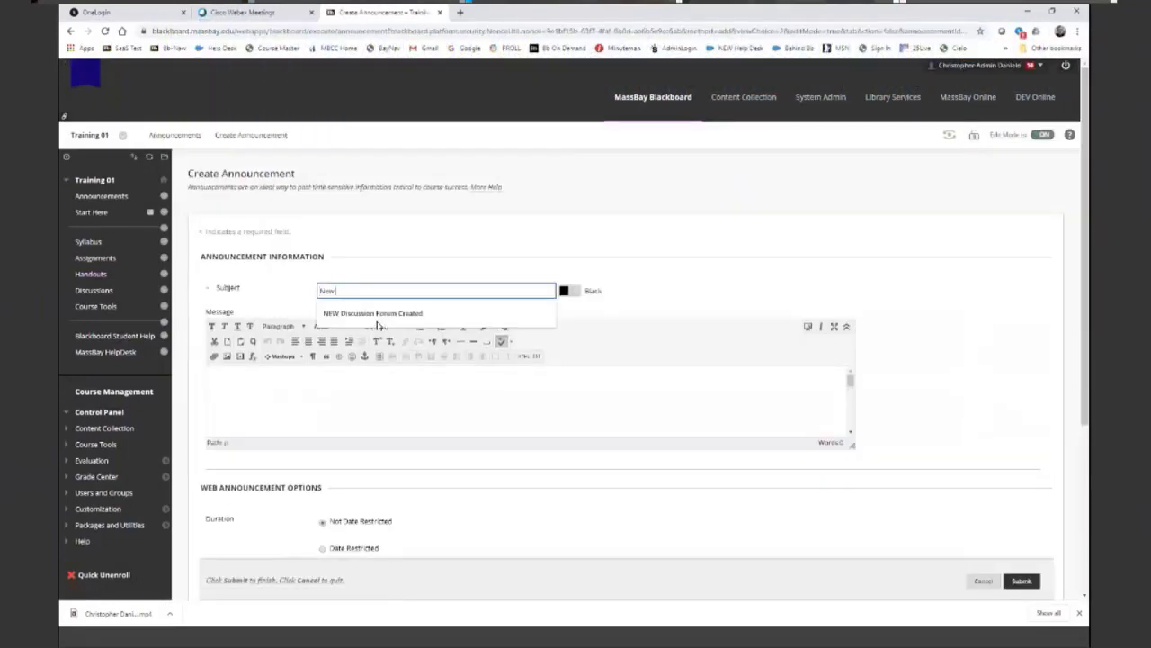
type(" Vodeo")
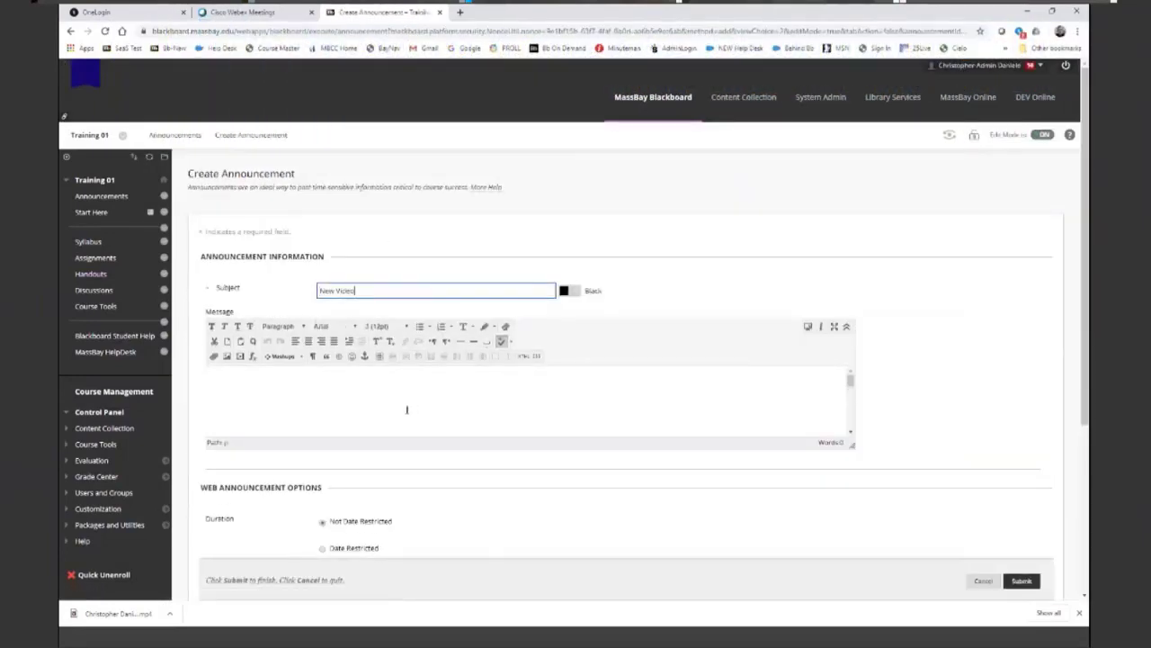
Step: Paste the copied recording details, including the Webex link and recording password, into the announcement message
left_click(337, 399)
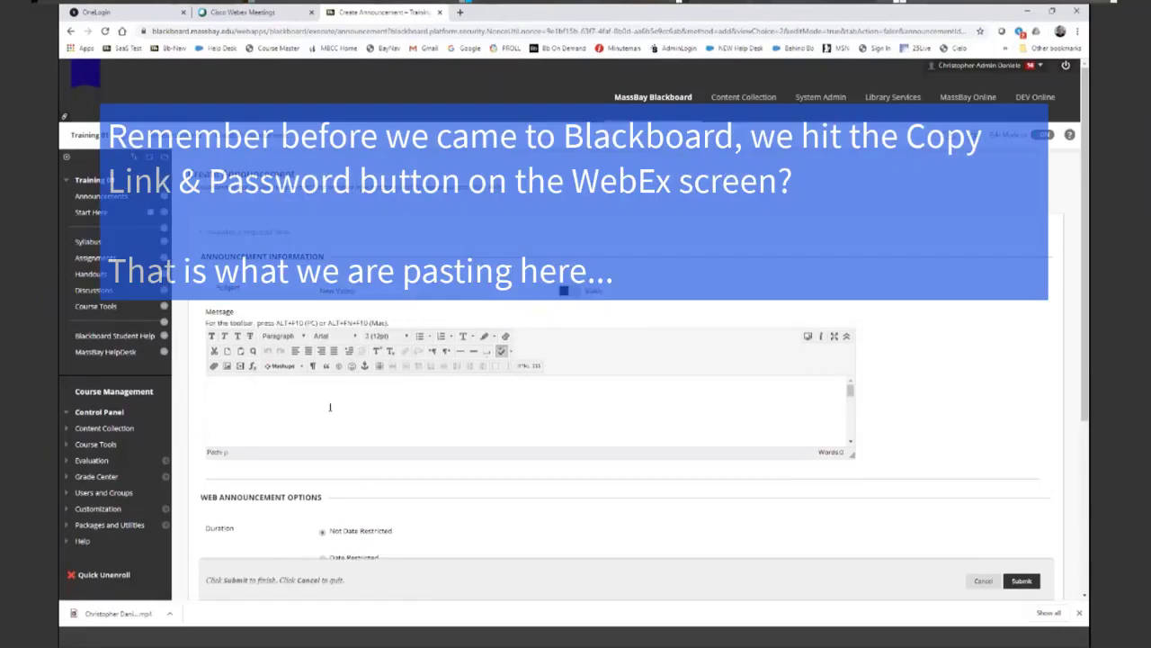
right_click(330, 408)
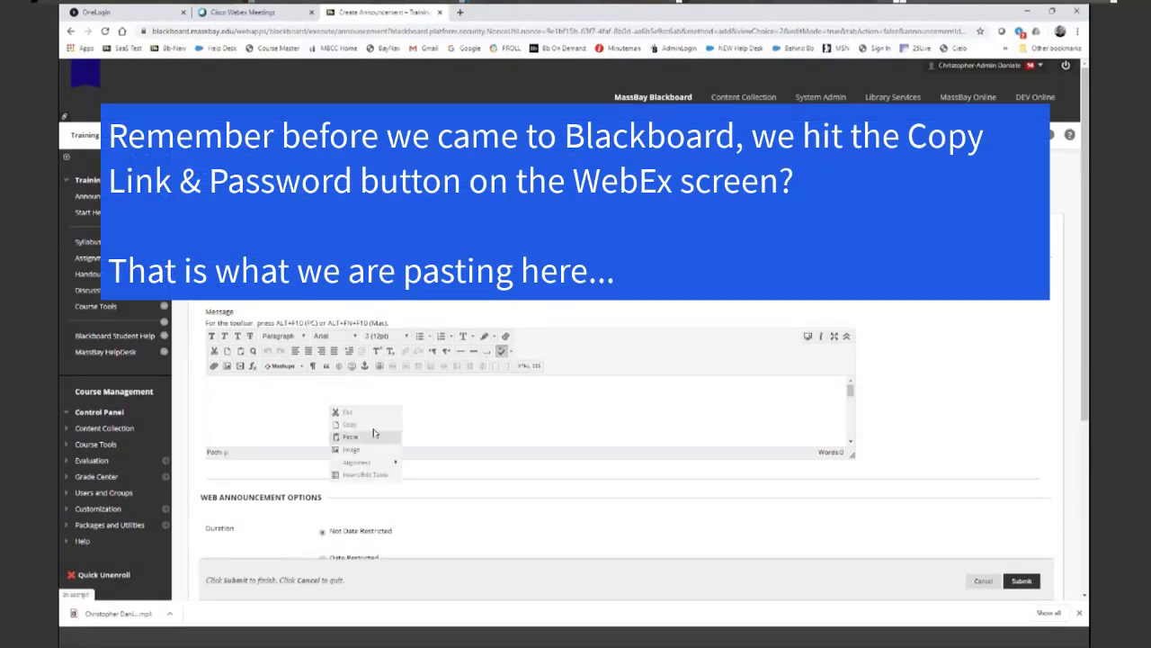
left_click(335, 417)
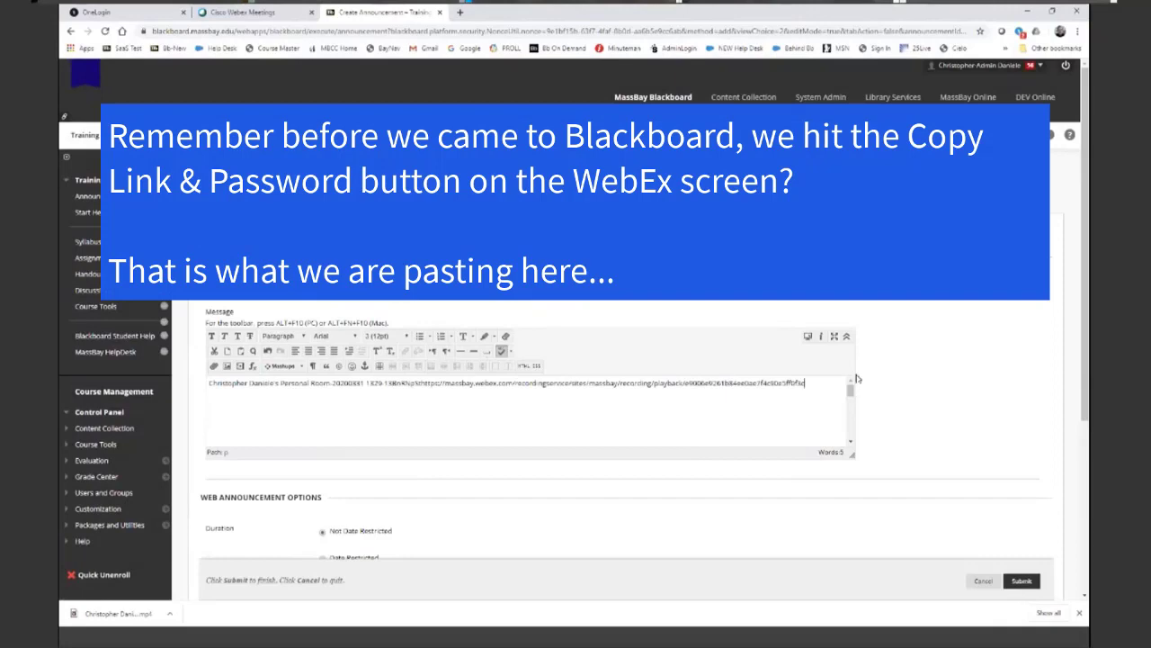
Step: Set the whole message text to size 6 (24pt) and expand the message editor to full screen
key("ctrl+a")
left_click(385, 338)
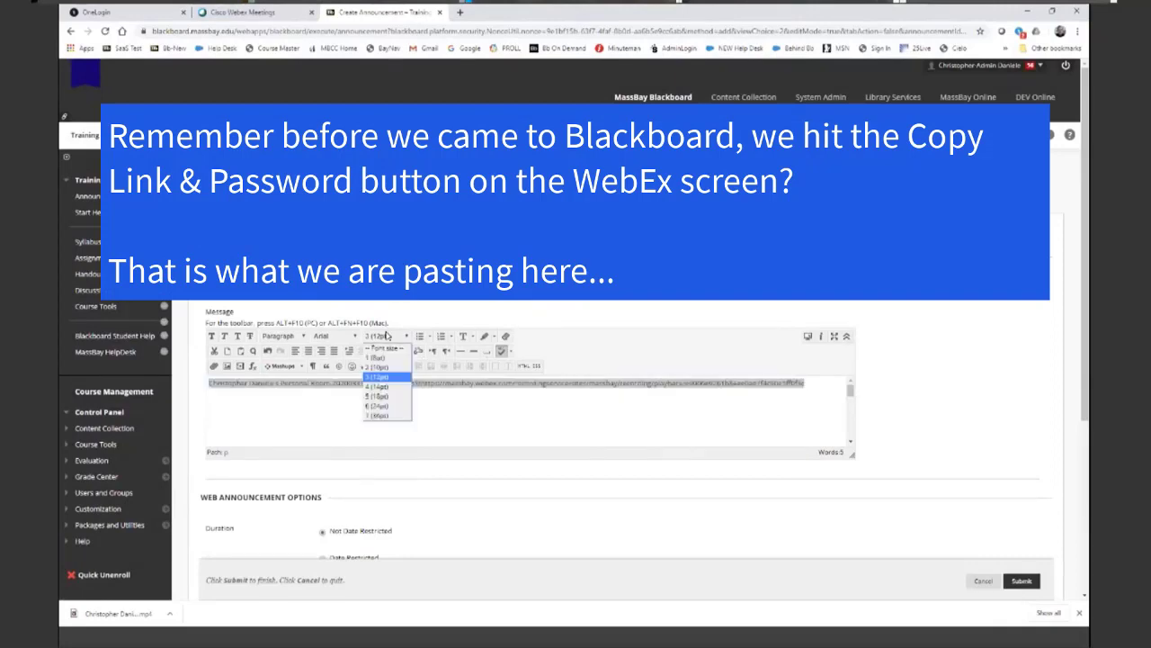
left_click(388, 407)
left_click(835, 337)
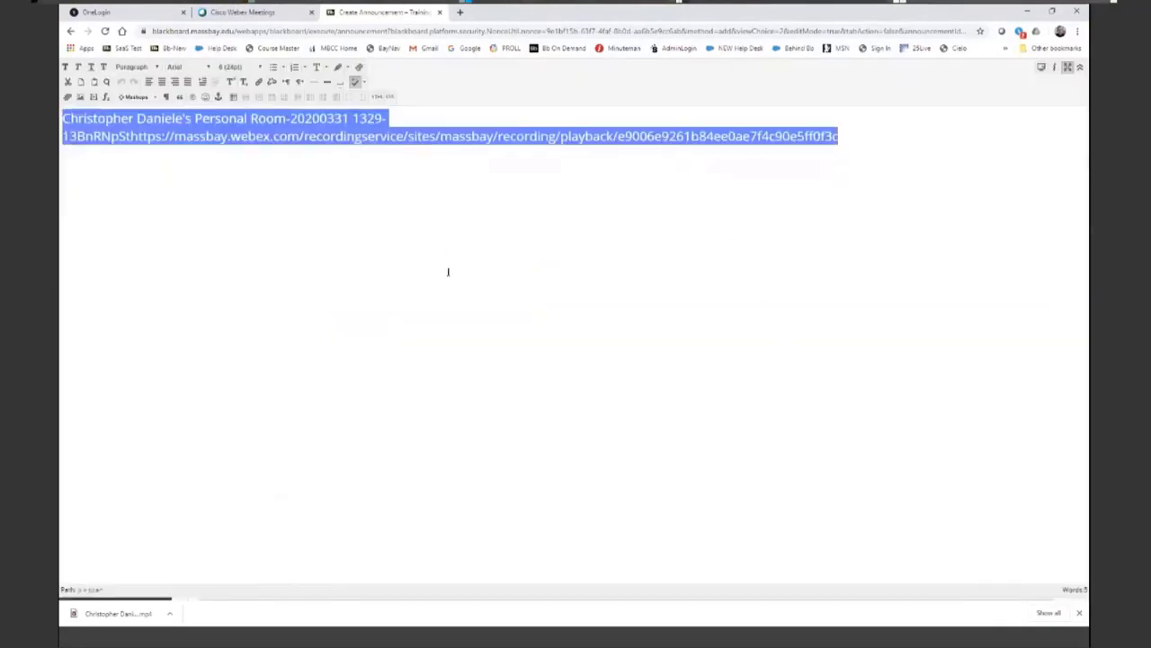
left_click(390, 182)
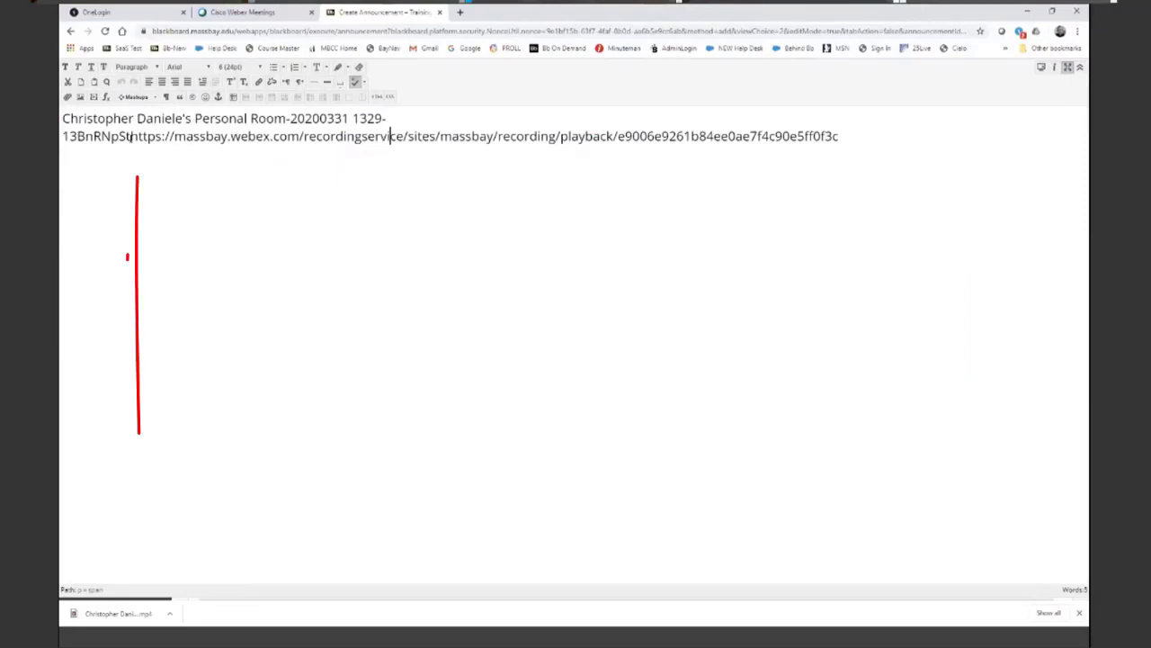
Step: Check the recording password in Webex and split the announcement message so the password and the playback link each have their own line
left_click(132, 136)
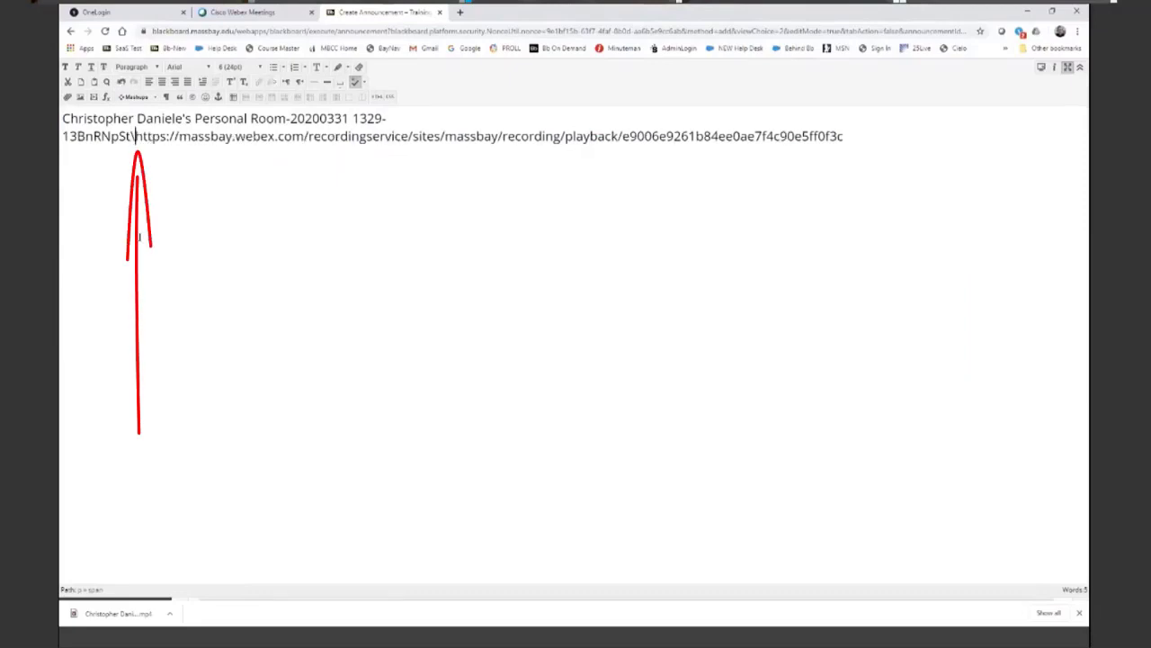
key("Return")
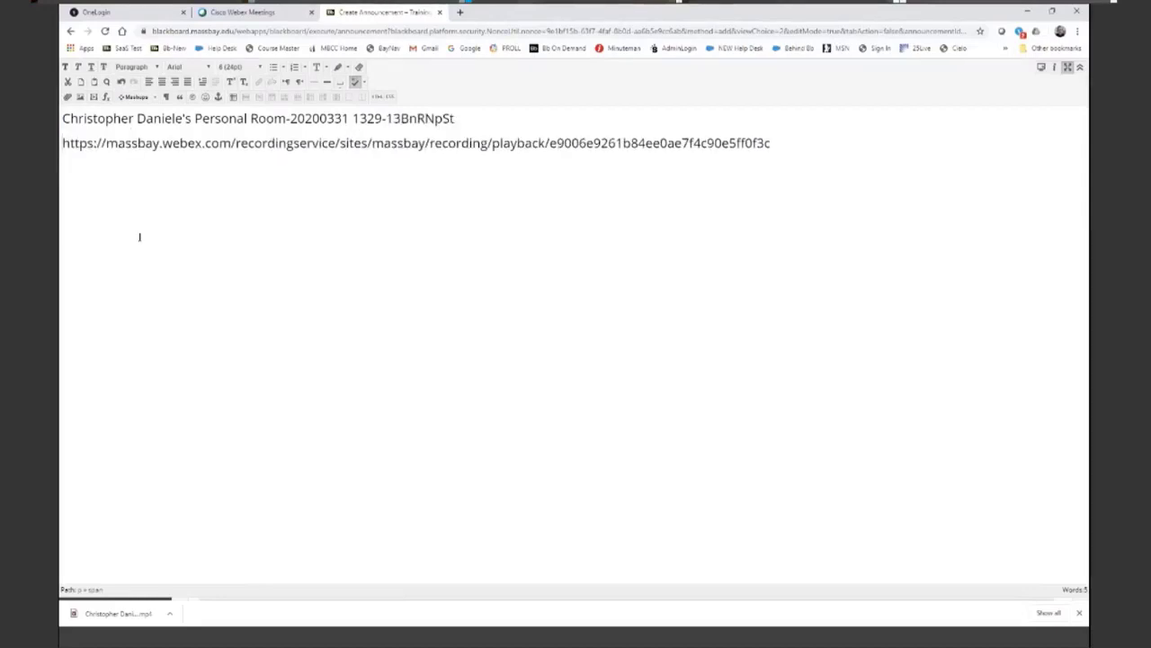
left_click(254, 11)
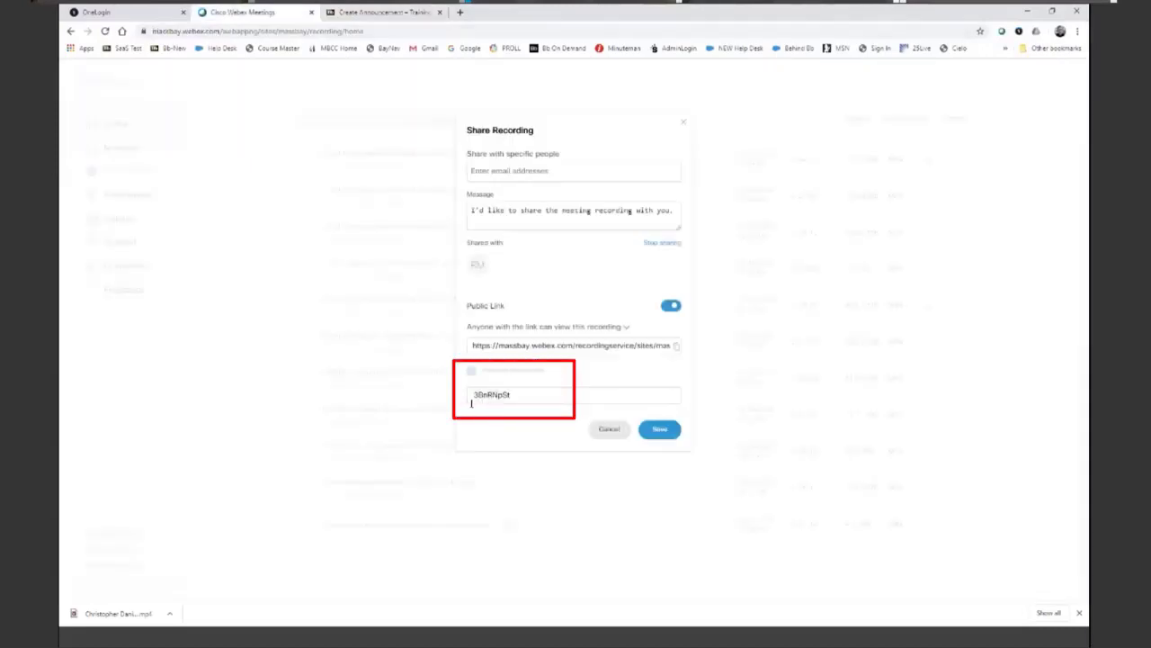
left_click(380, 10)
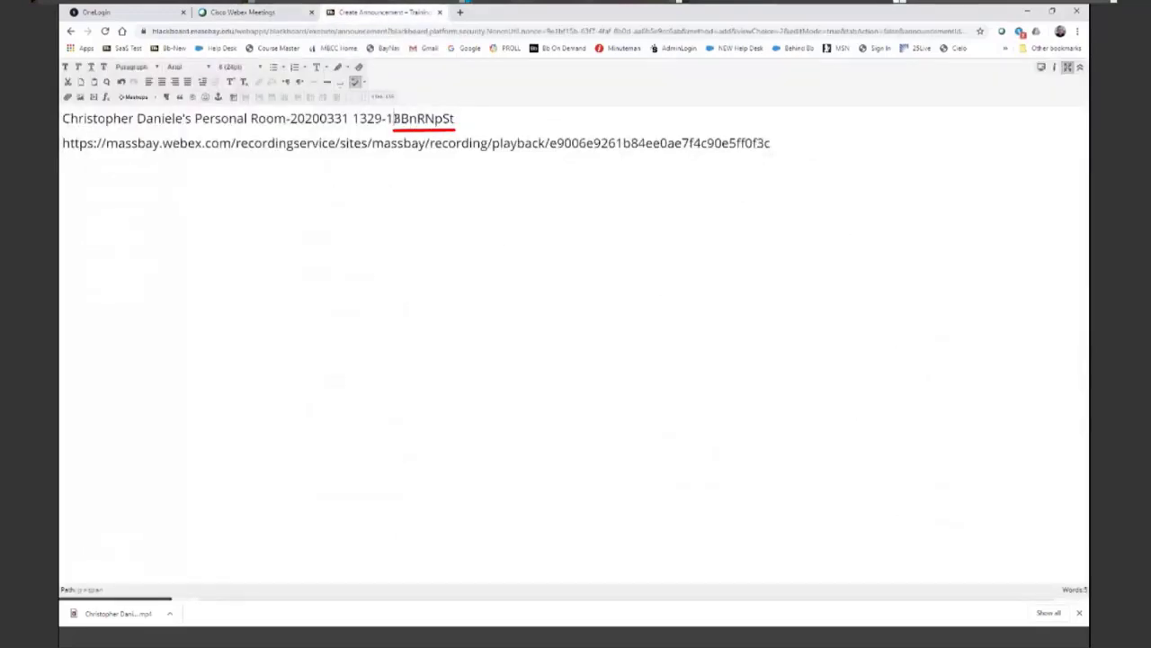
key("Return")
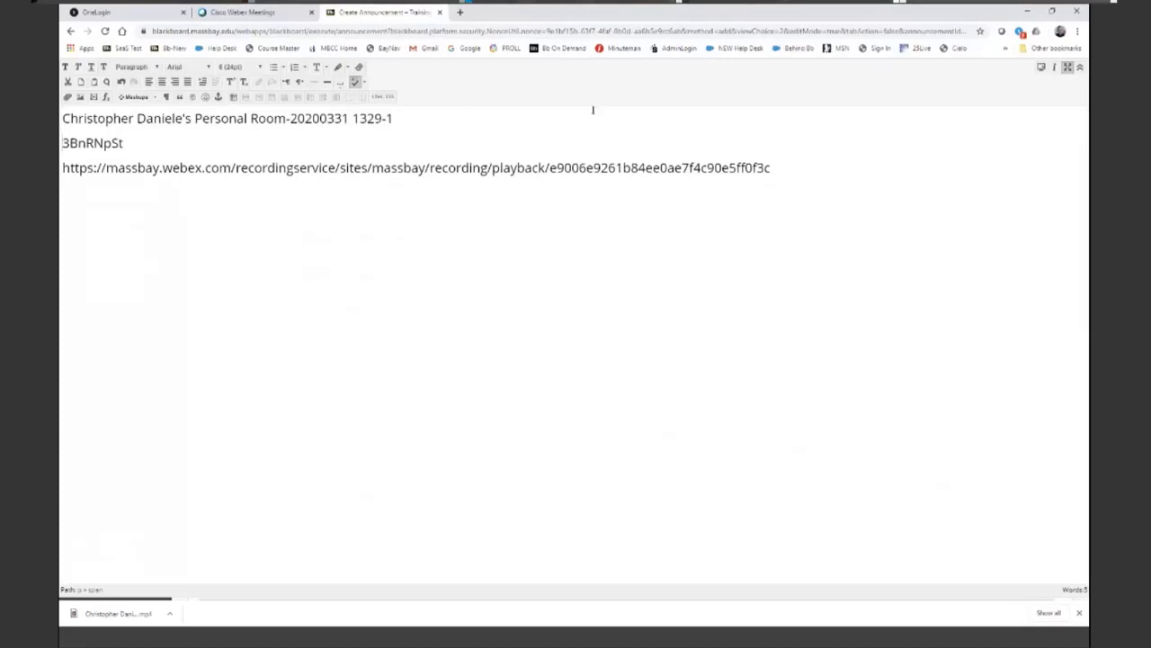
Step: Cut the recording's name from the first line of the announcement message
left_click_drag(414, 119, 59, 118)
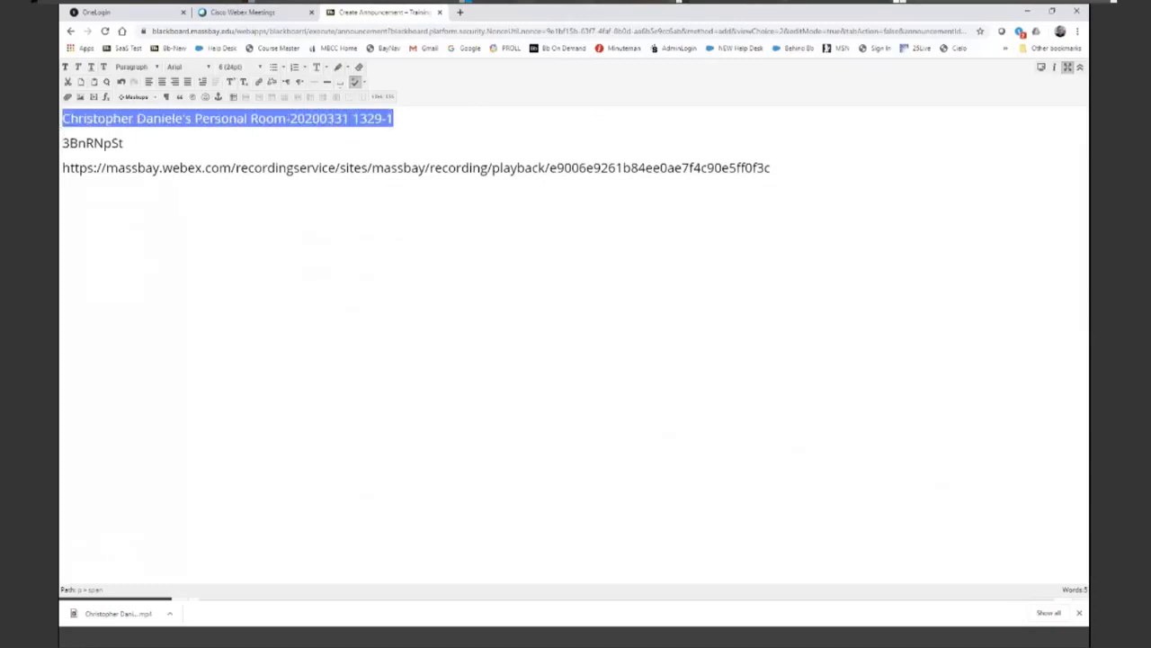
key("ctrl+x")
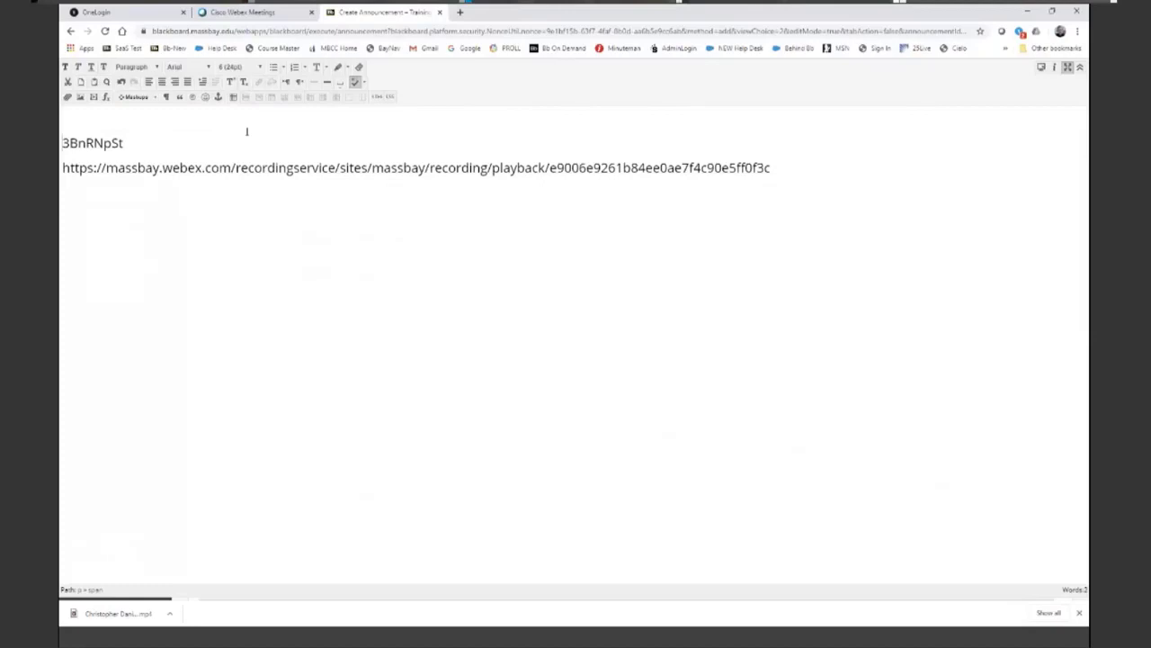
Step: Add the label "Viewing Password:" before the recording password and turn the playback URL into a link that opens in a new window (_blank)
type("Viewing Password:")
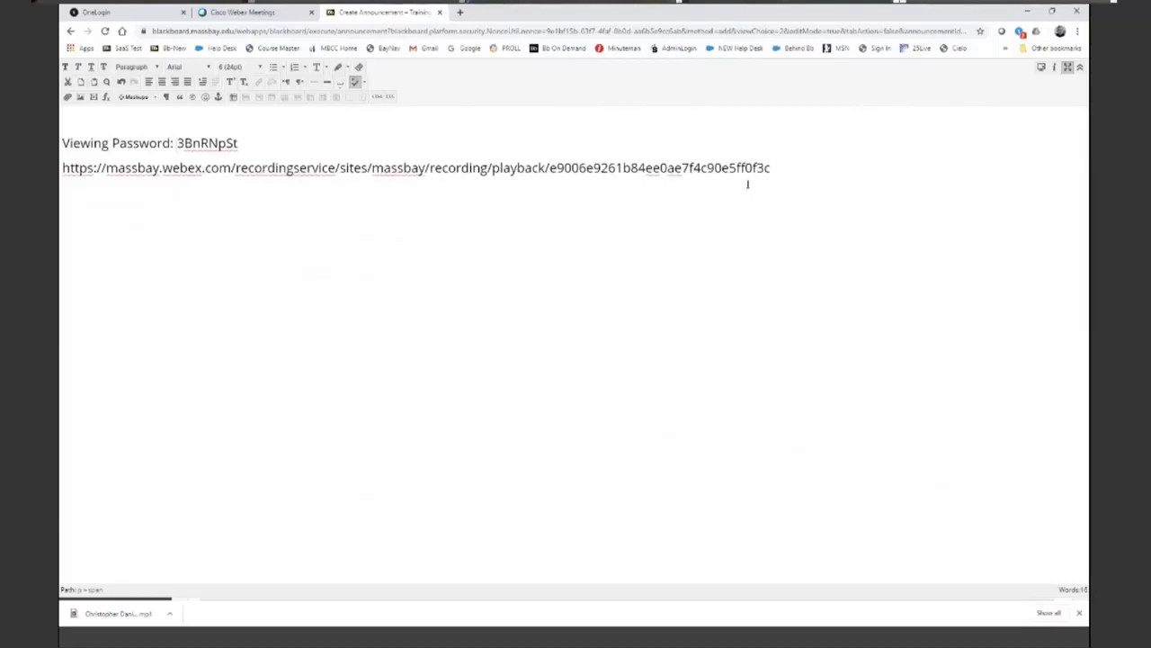
left_click_drag(771, 168, 62, 168)
key("ctrl+c")
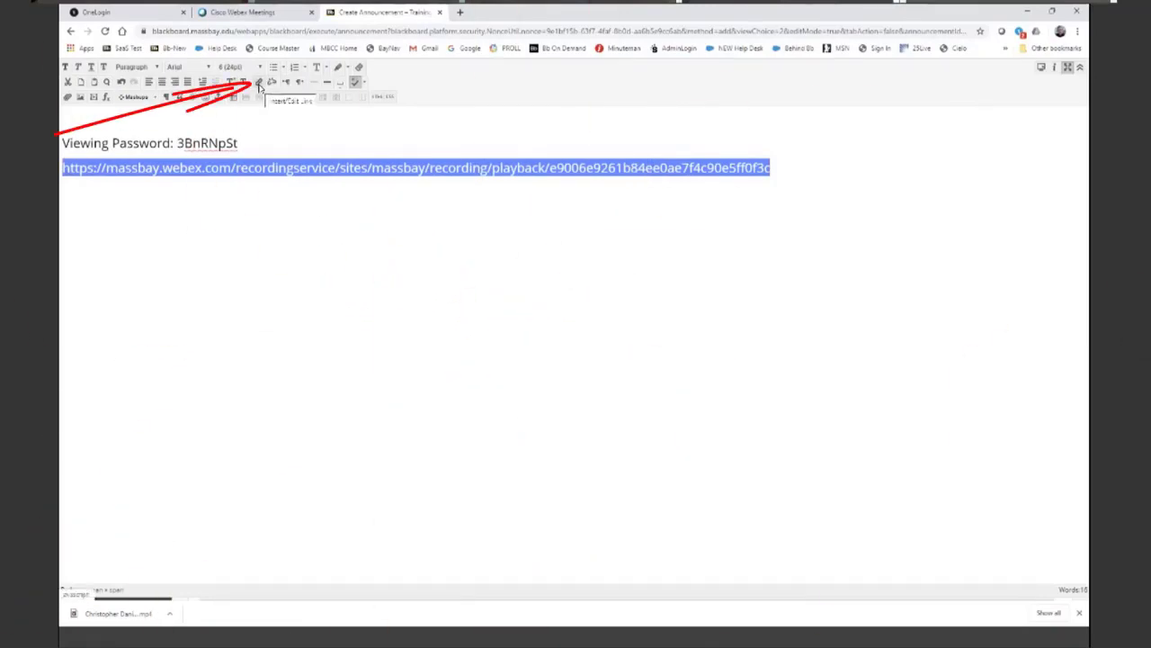
left_click(259, 85)
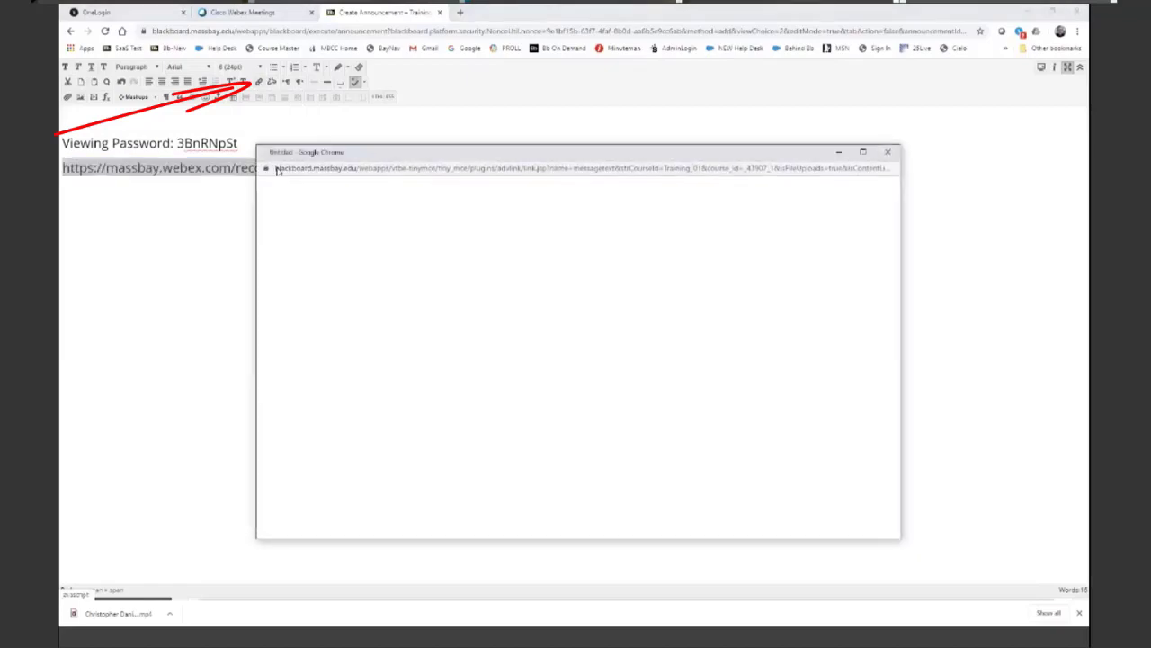
key("ctrl+v")
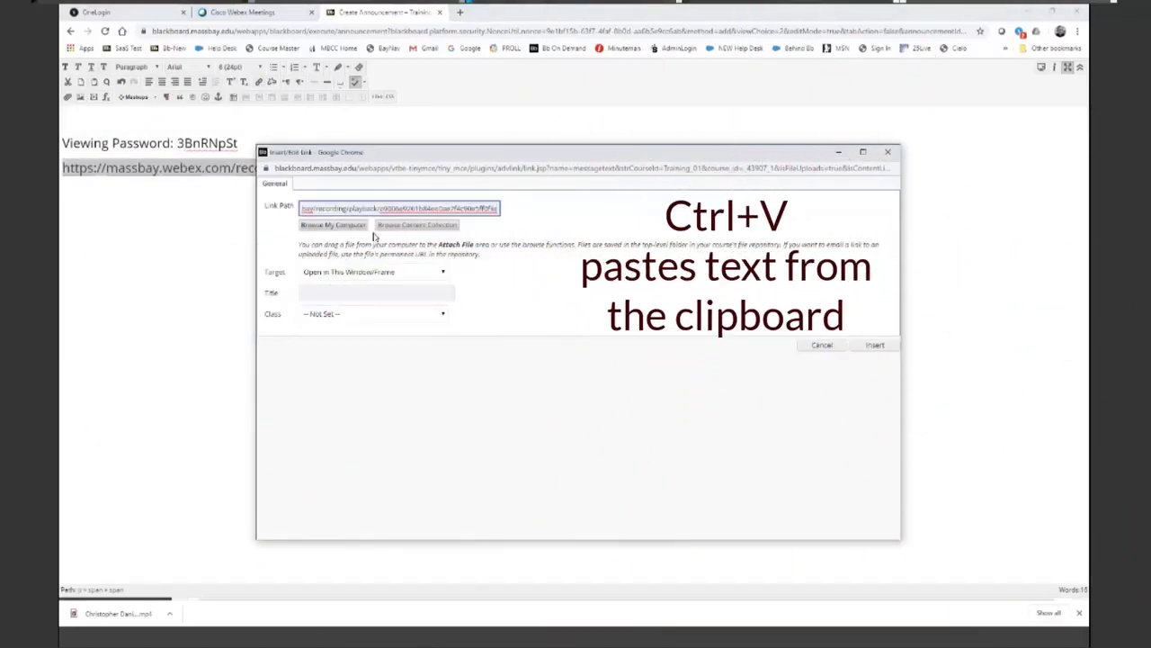
left_click(404, 273)
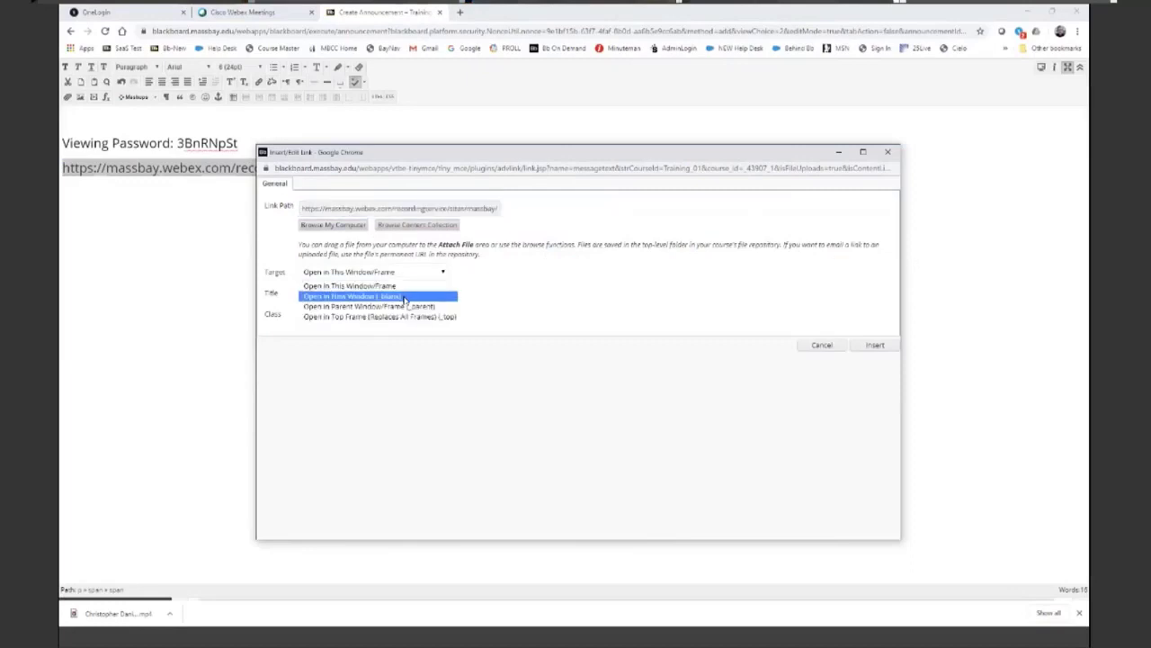
left_click(405, 296)
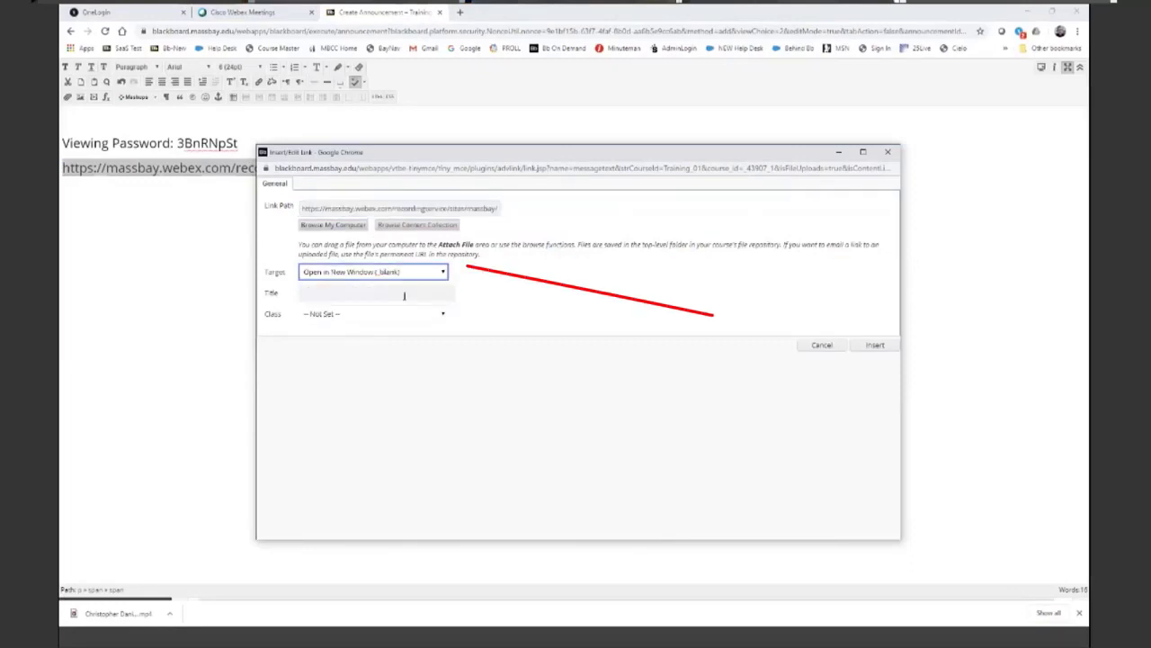
left_click(876, 345)
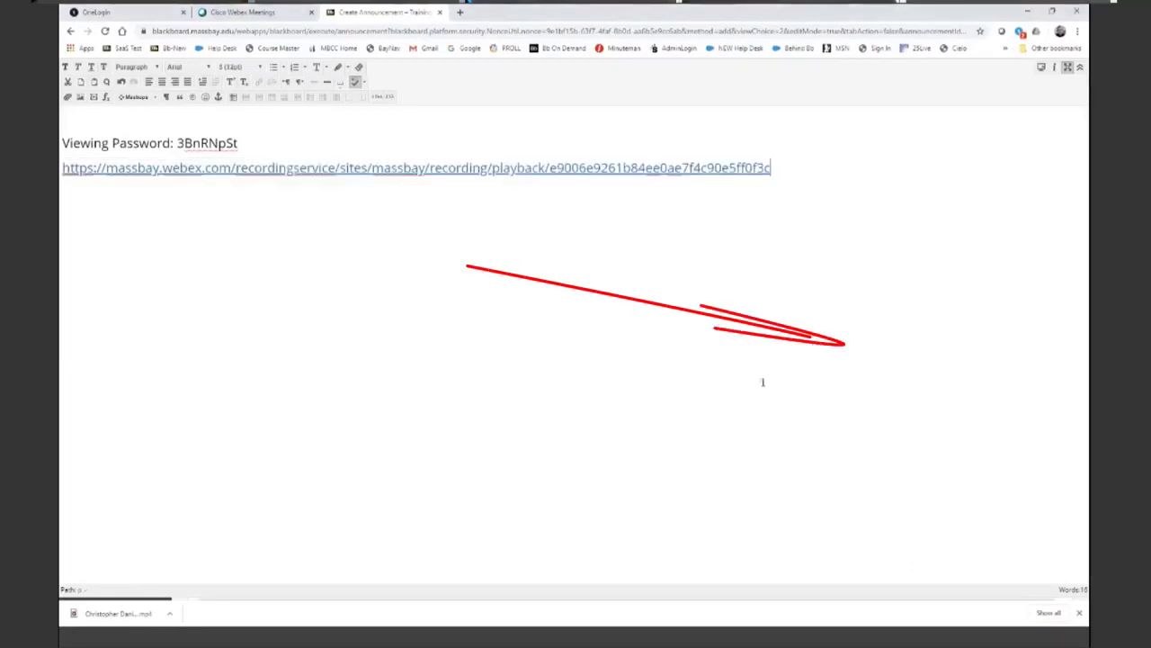
Step: Return the message editor to normal size, remove the blank line above the password line and submit the New Video announcement
left_click(1067, 69)
scroll(280, 293, "down", 3)
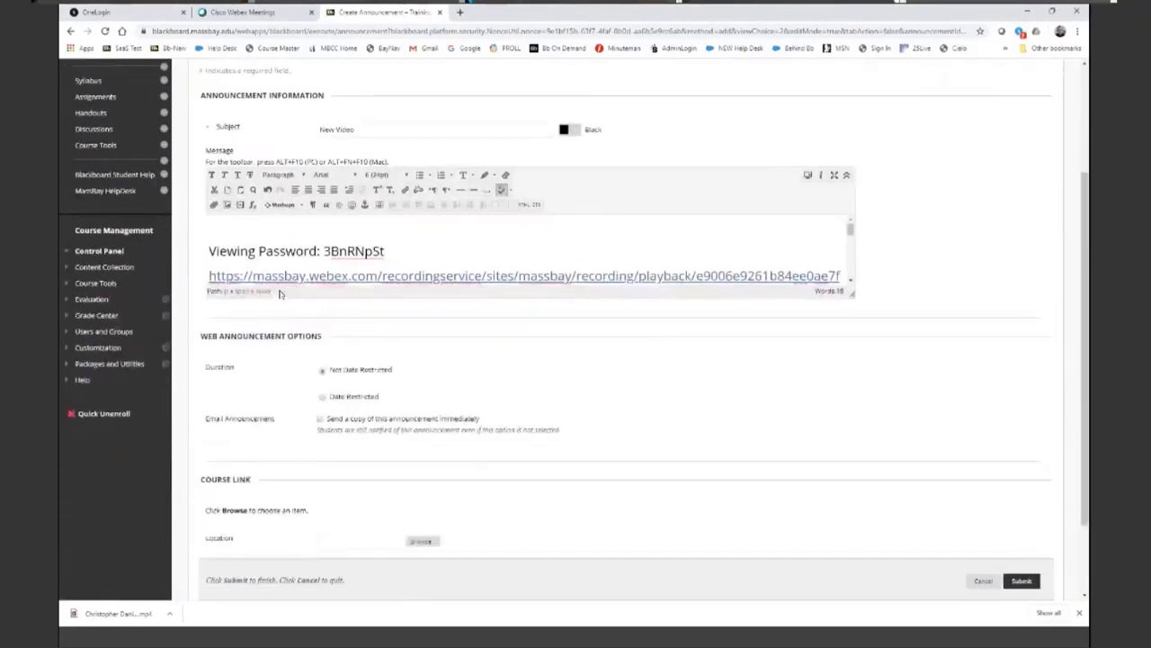
left_click(352, 226)
key("Delete")
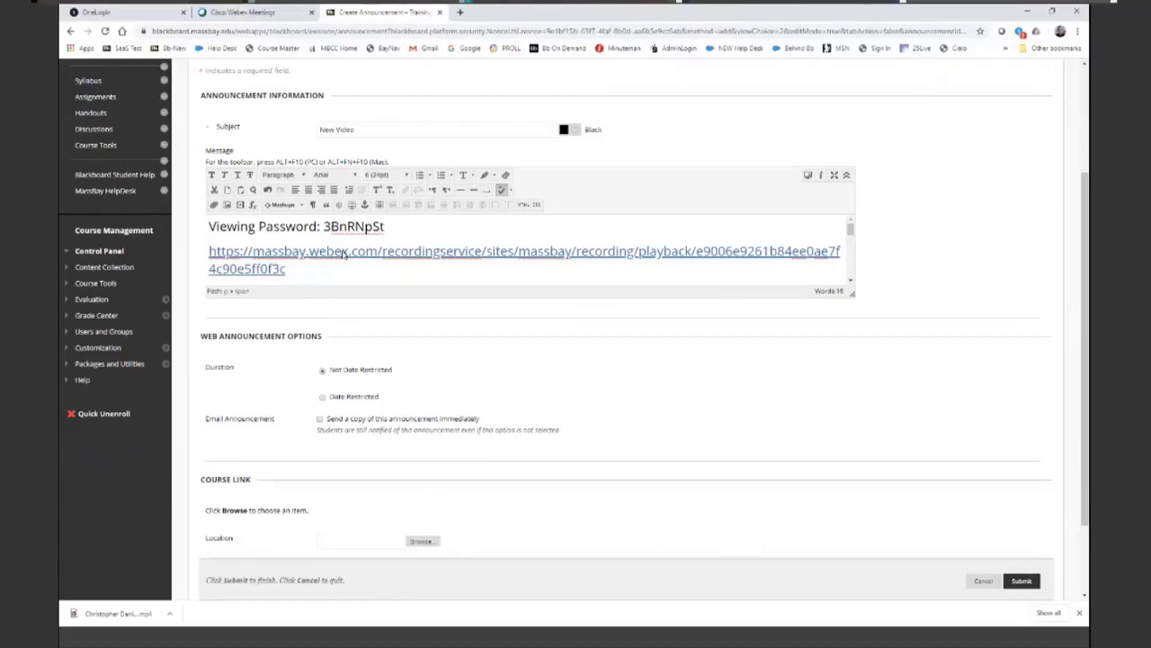
scroll(349, 232, "down", 3)
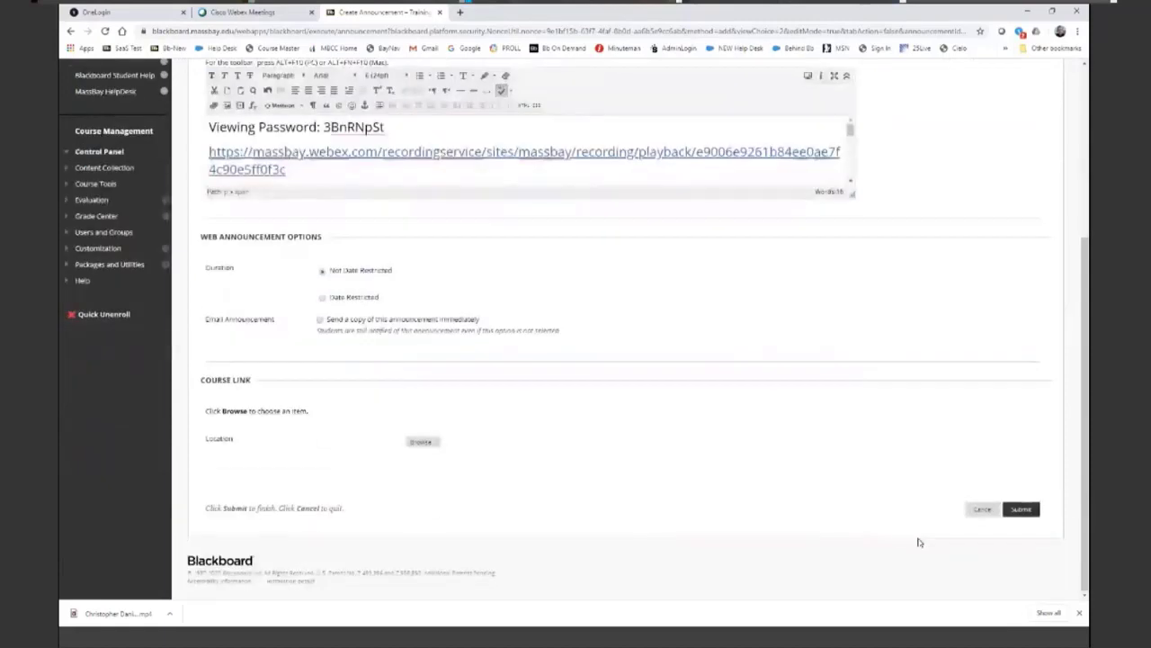
left_click(1020, 509)
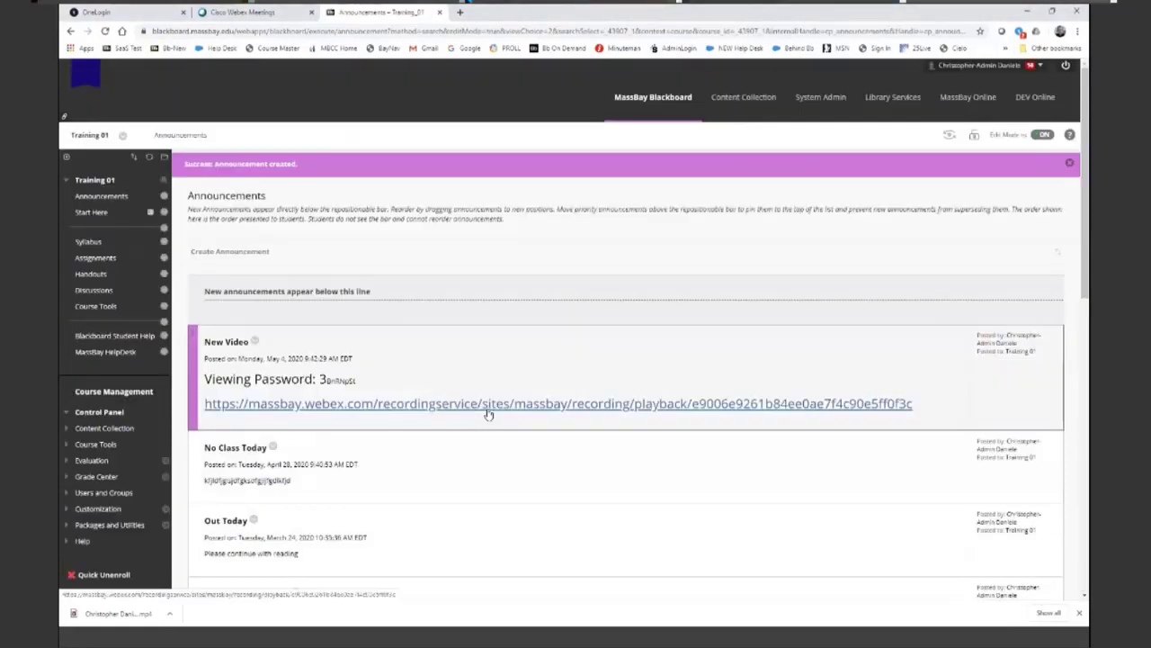
Step: Open the playback link from the New Video announcement and play the Webex recording
left_click(347, 402)
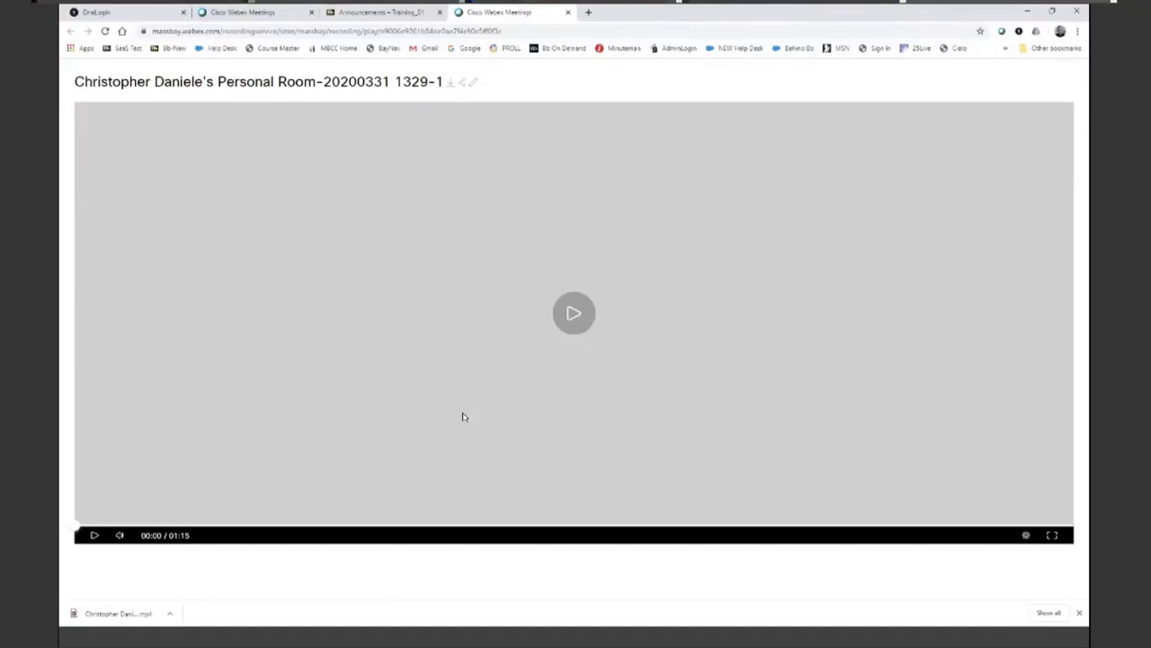
left_click(573, 317)
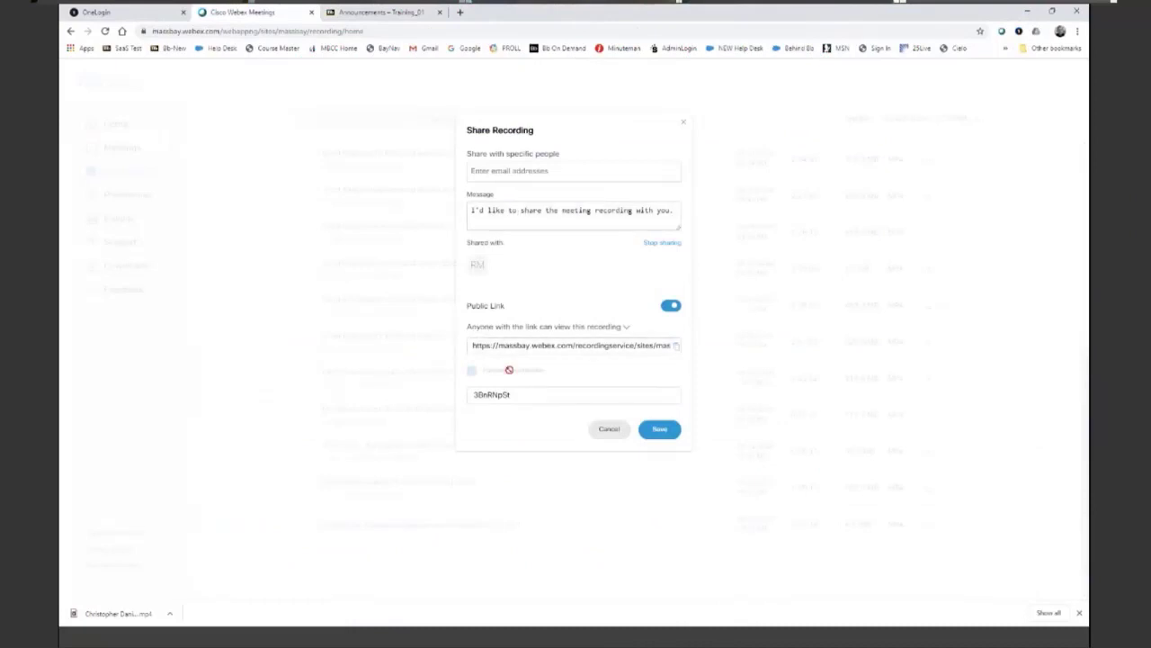
left_click(609, 430)
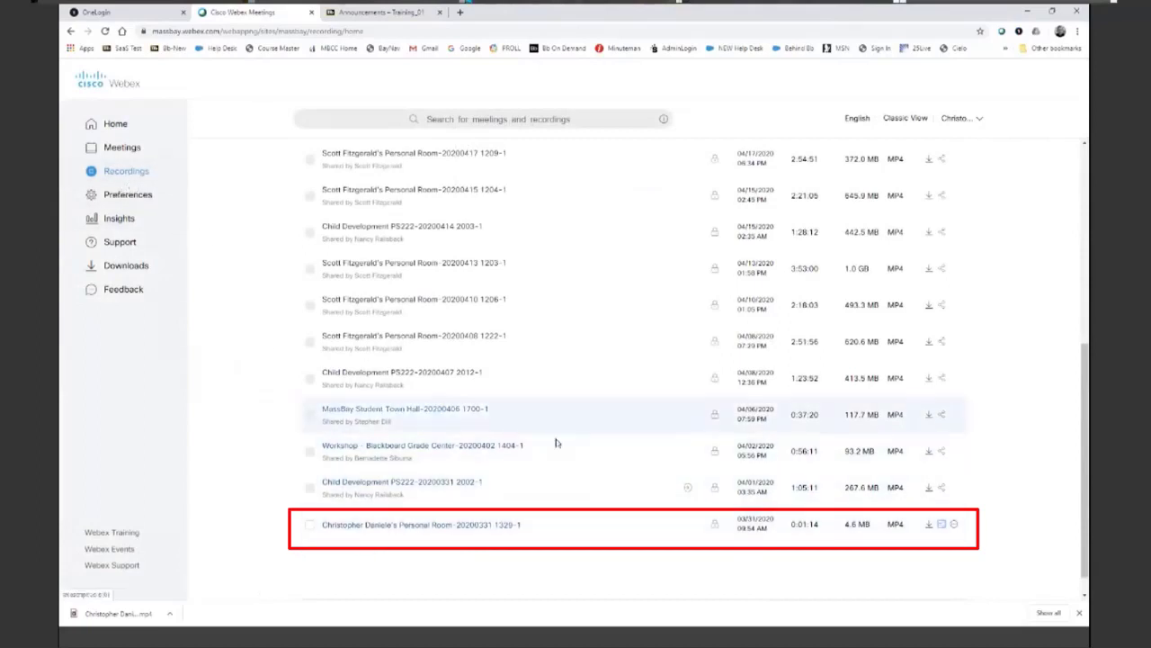
left_click(942, 529)
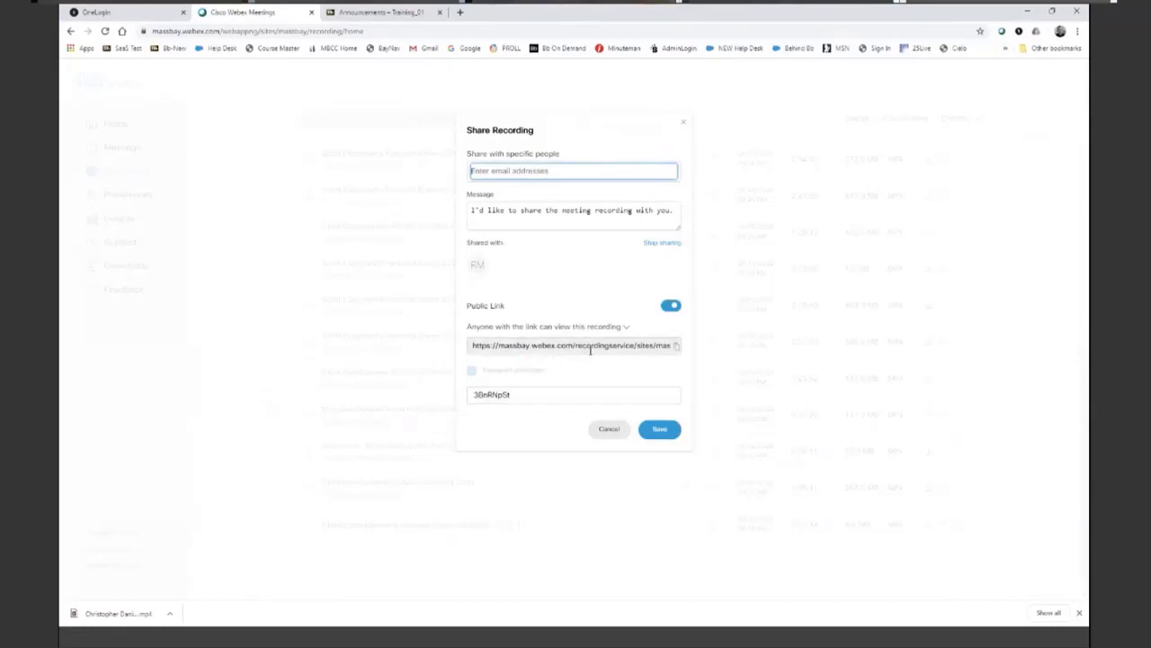
left_click(676, 347)
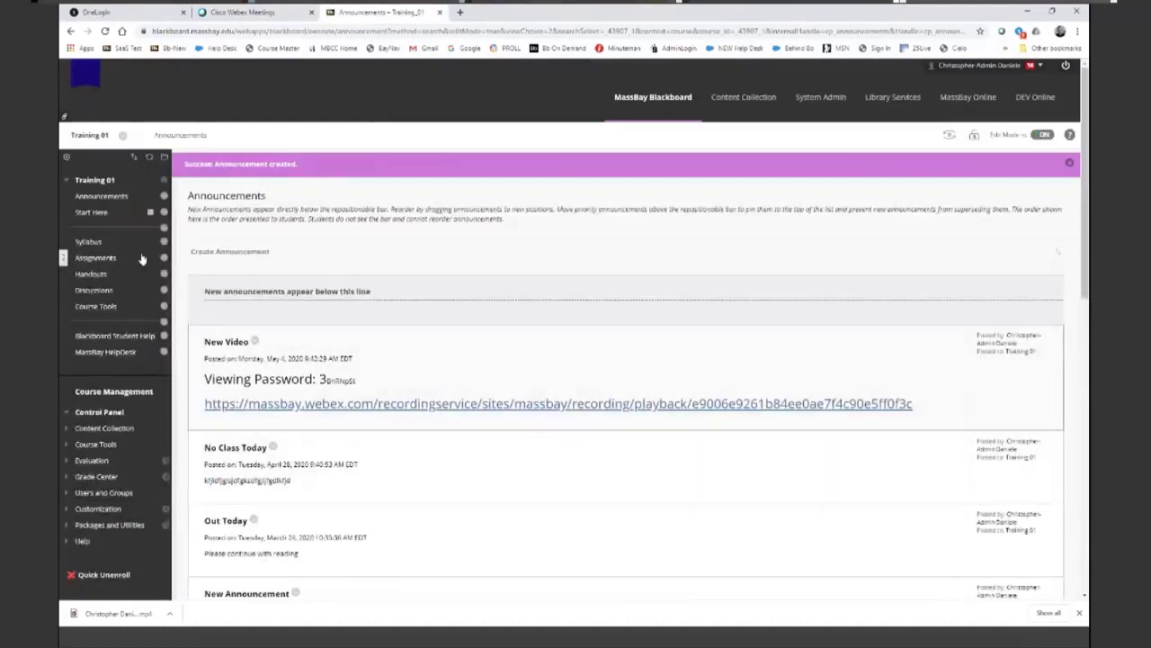
Step: Create another Blackboard announcement, paste the copied recording details, including the recording password, into its message and expand the editor to full screen
left_click(232, 251)
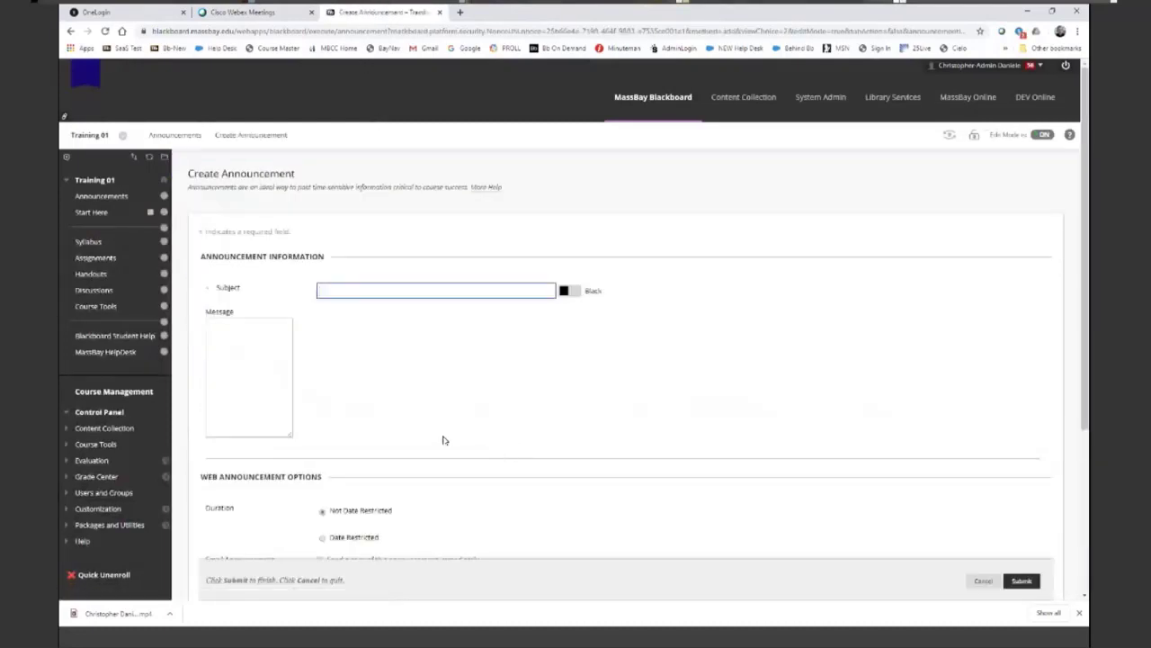
left_click(381, 398)
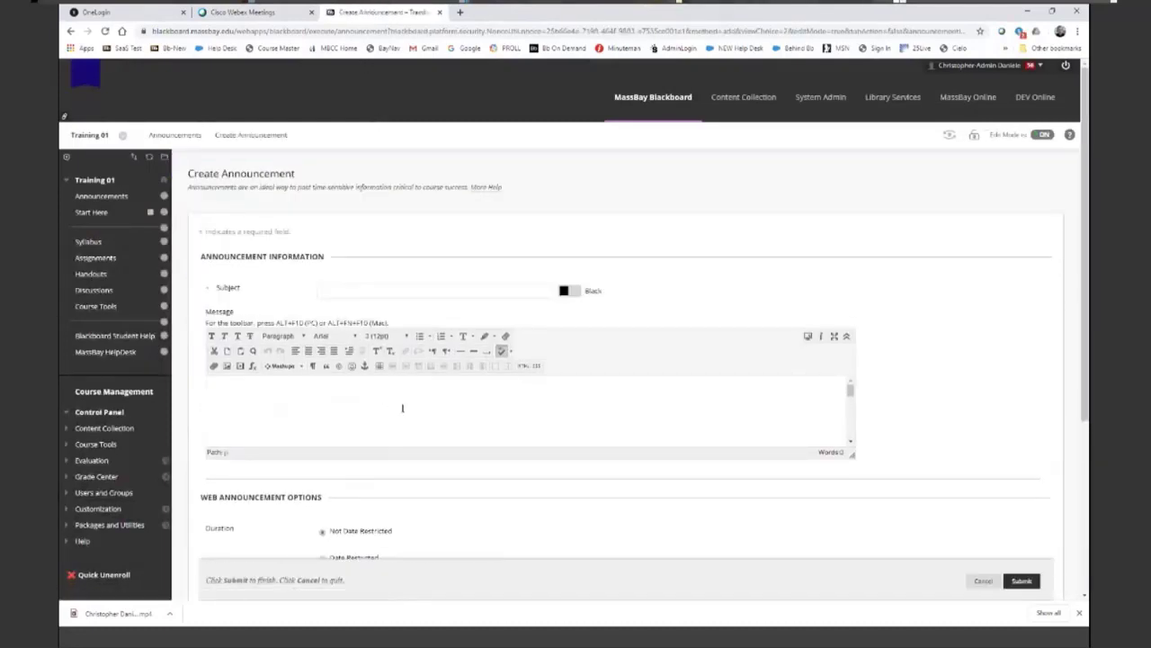
key("ctrl+v")
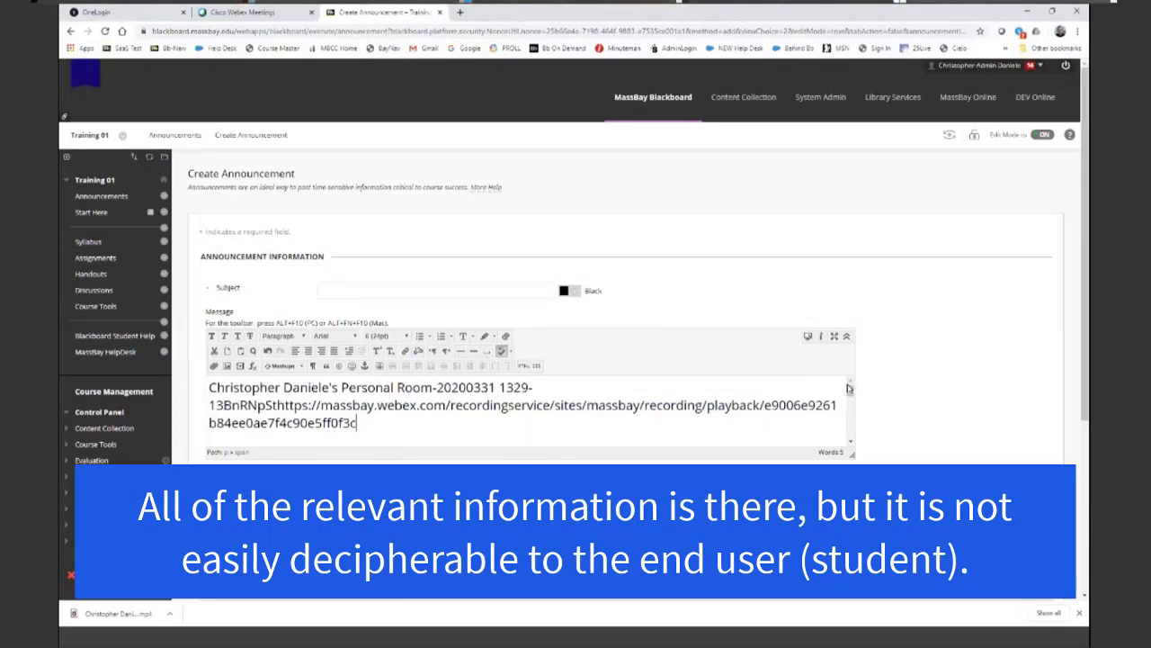
left_click(834, 336)
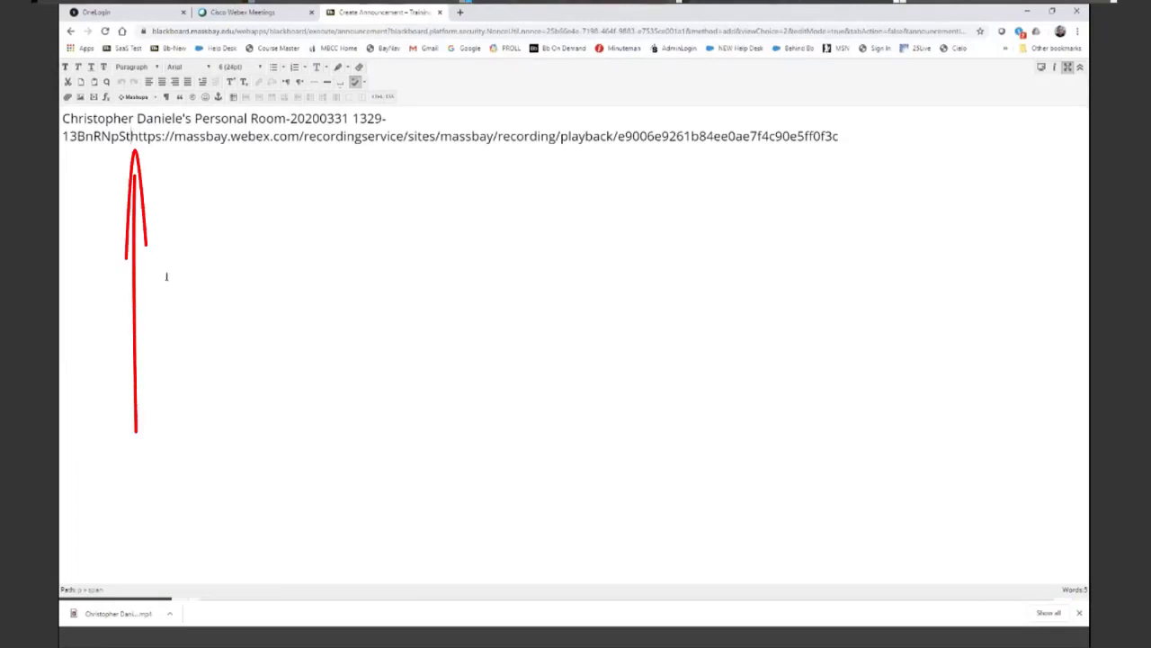
Step: Split the message so the playback URL and the recording password each have their own line, checking the password against Webex
key("Return")
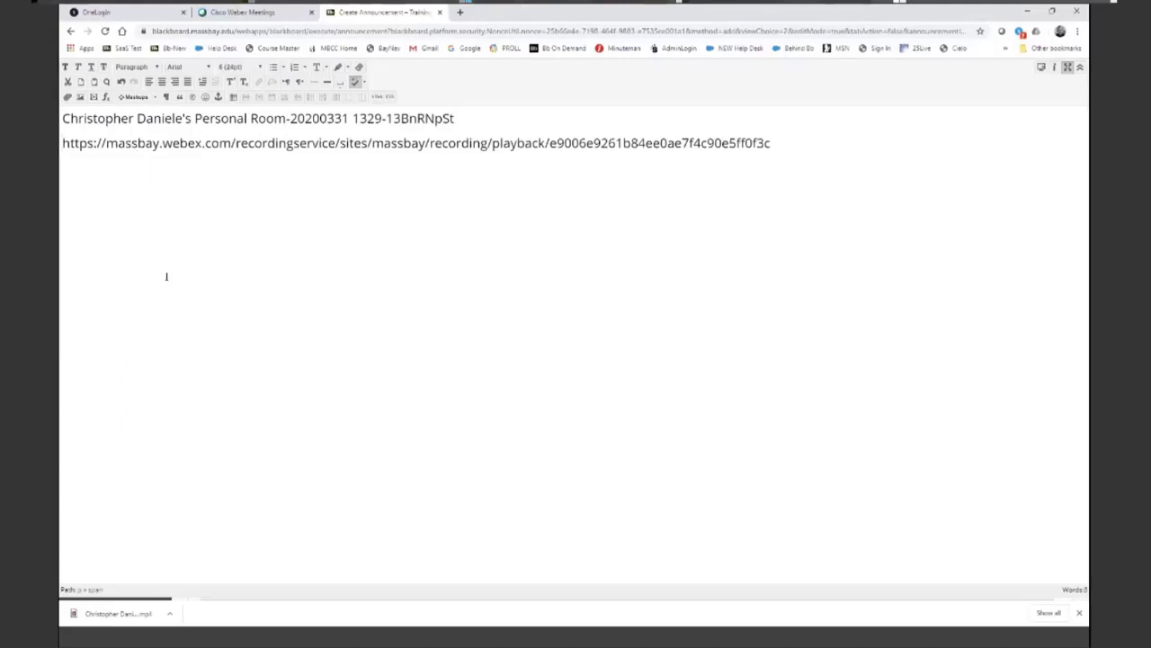
left_click(270, 12)
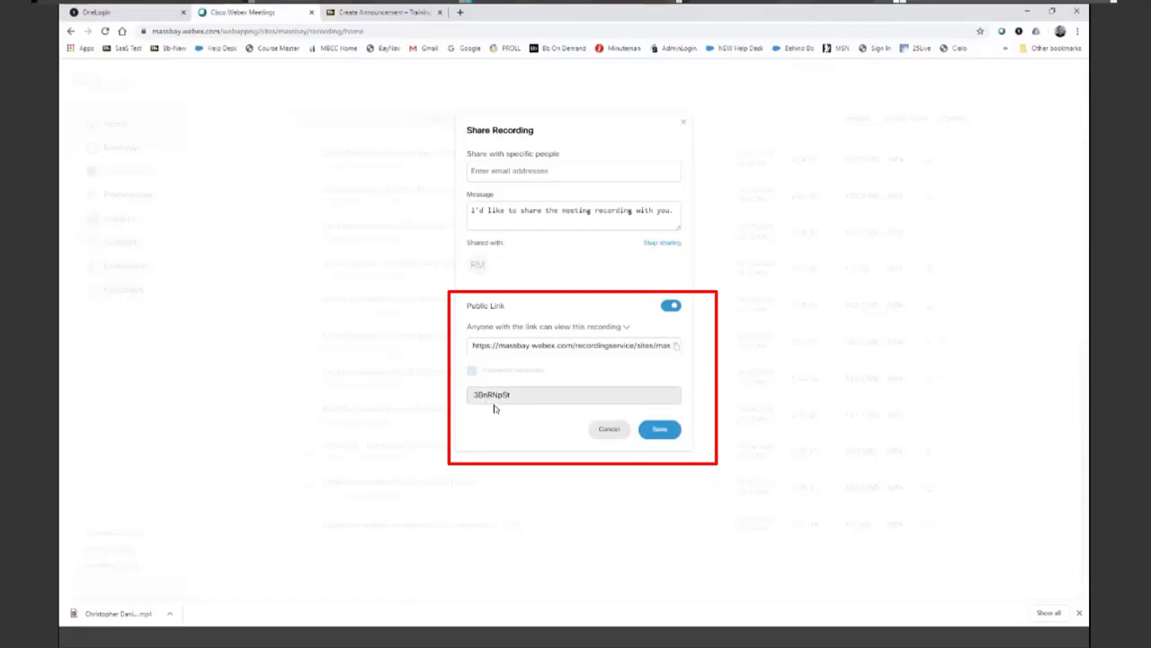
left_click(382, 11)
left_click(396, 117)
key("Return")
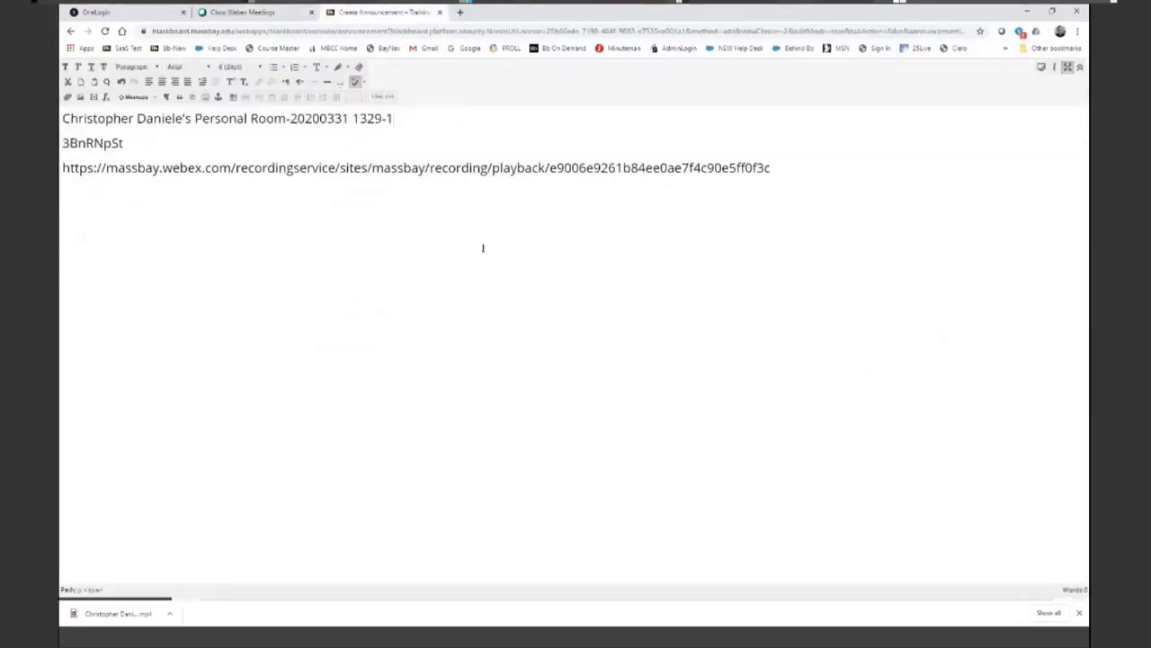
Step: Cut the recording's name from the first line and add the label "Video Password:" before the recording password
left_click_drag(394, 118, 59, 116)
key("ctrl+x")
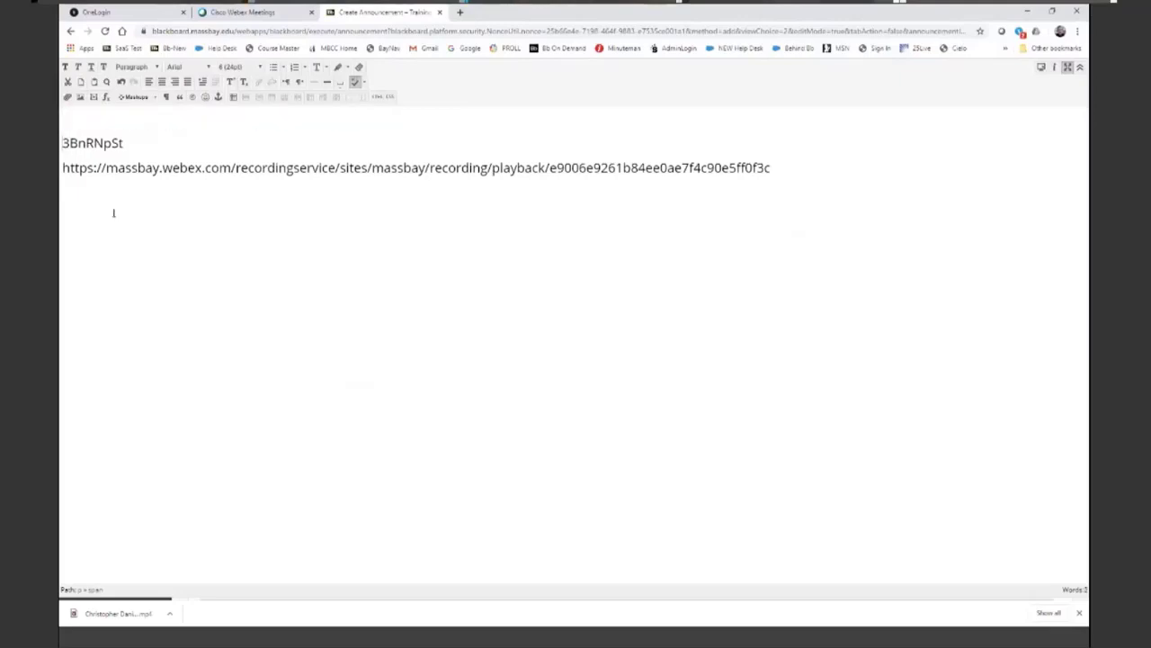
type("Video Pass")
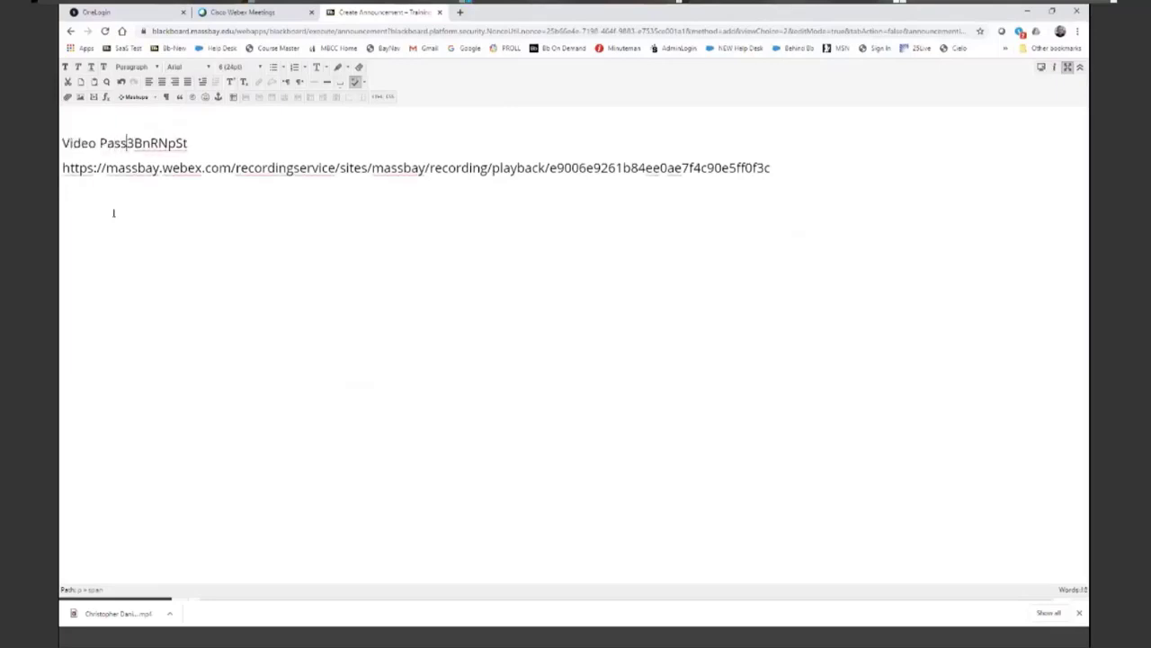
type("word:")
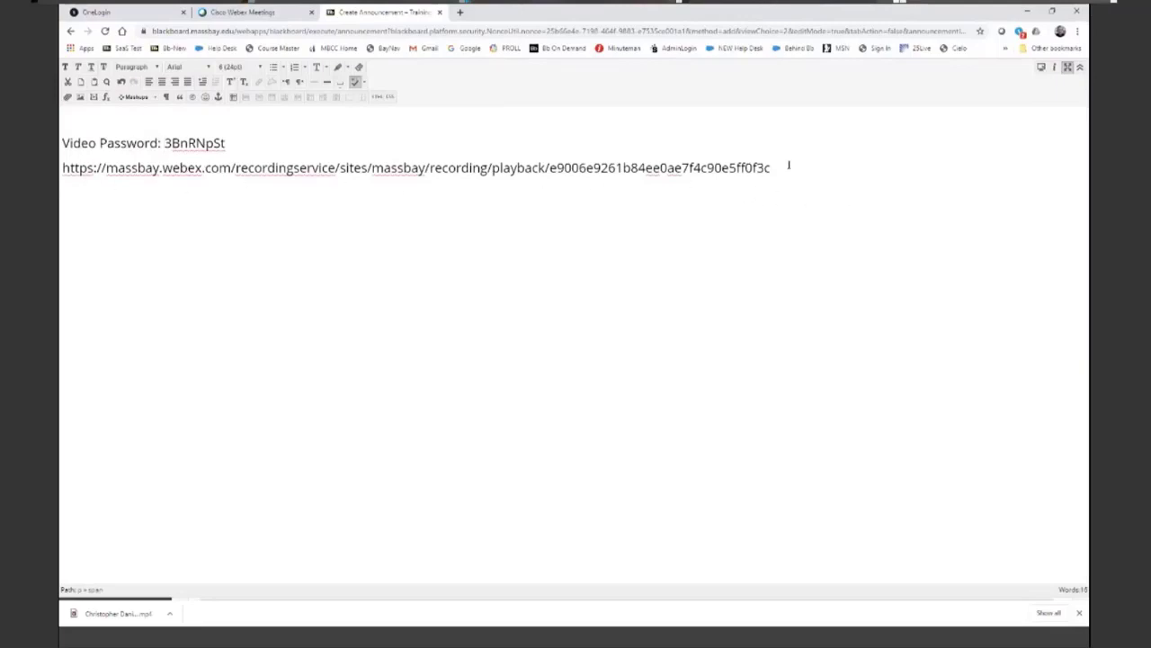
Step: Try to link the playback URL using the copied recording details, including the recording password, as link path, with target Open in New Window (_blank)
left_click_drag(770, 168, 62, 168)
left_click(257, 82)
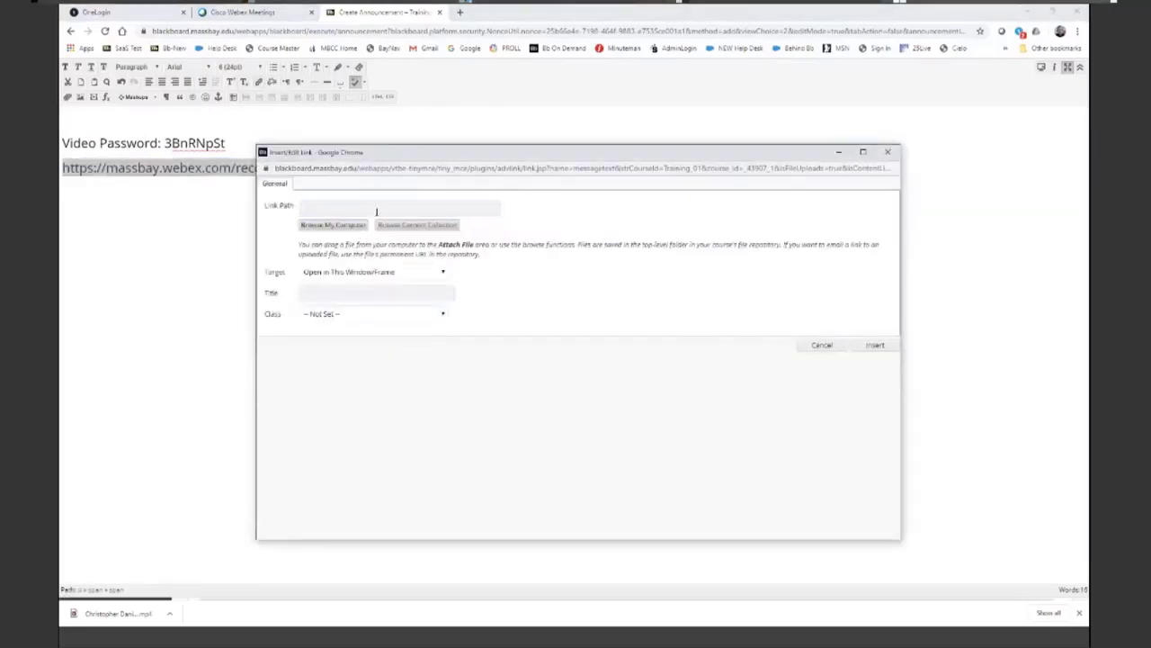
key("ctrl+v")
left_click(376, 209)
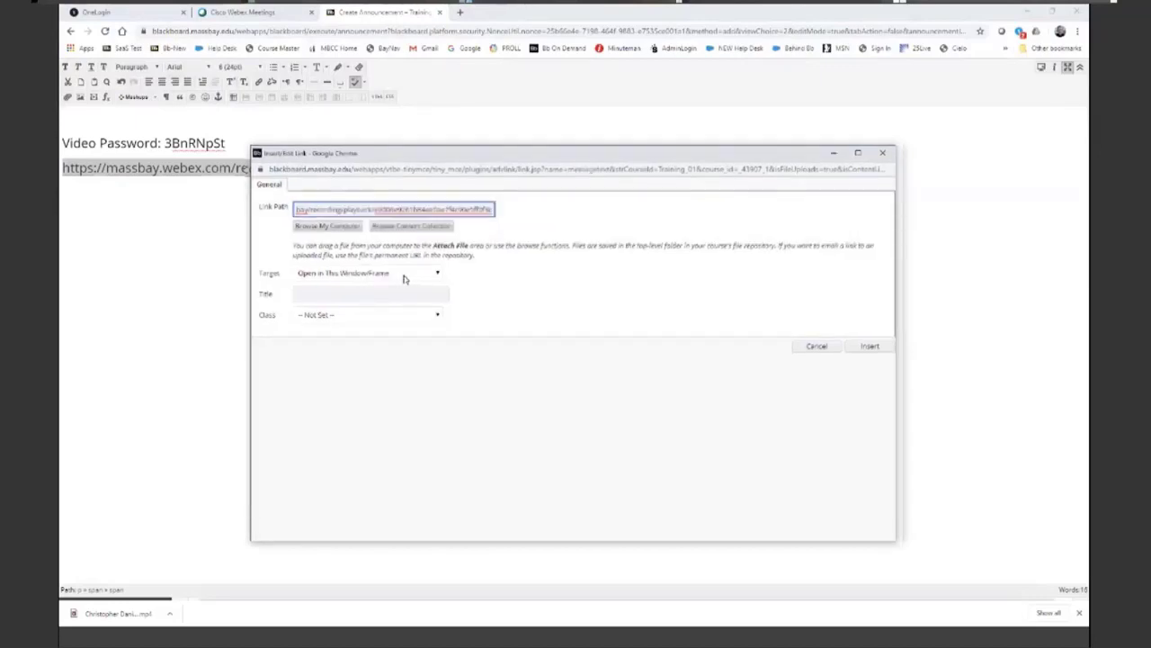
left_click(440, 274)
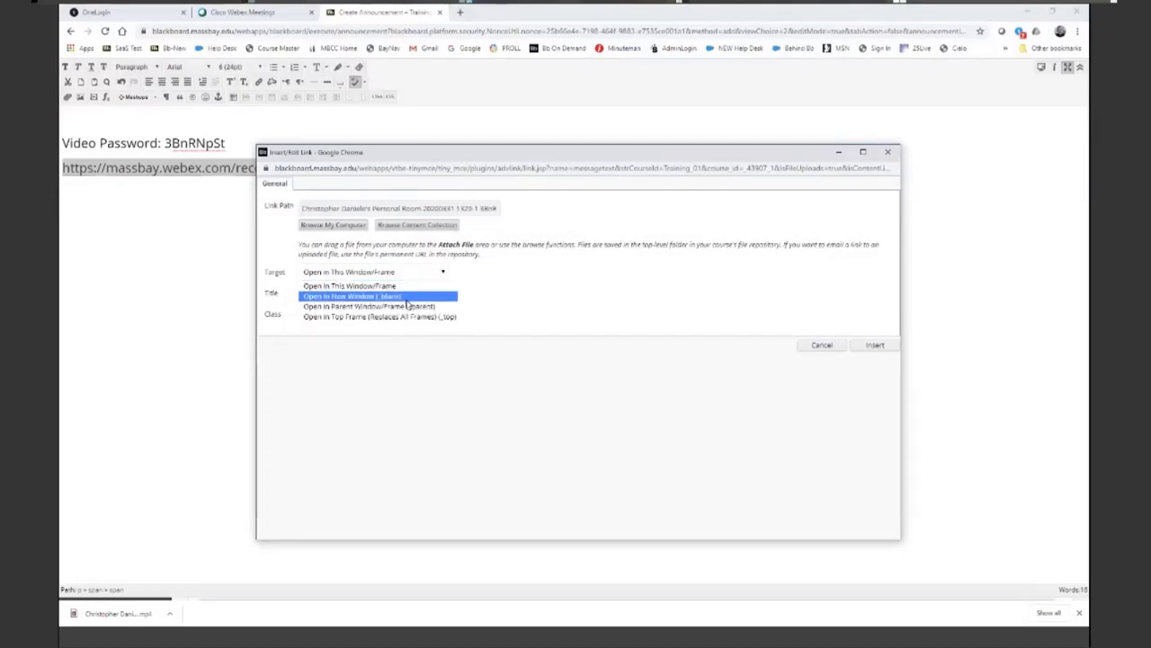
left_click(408, 300)
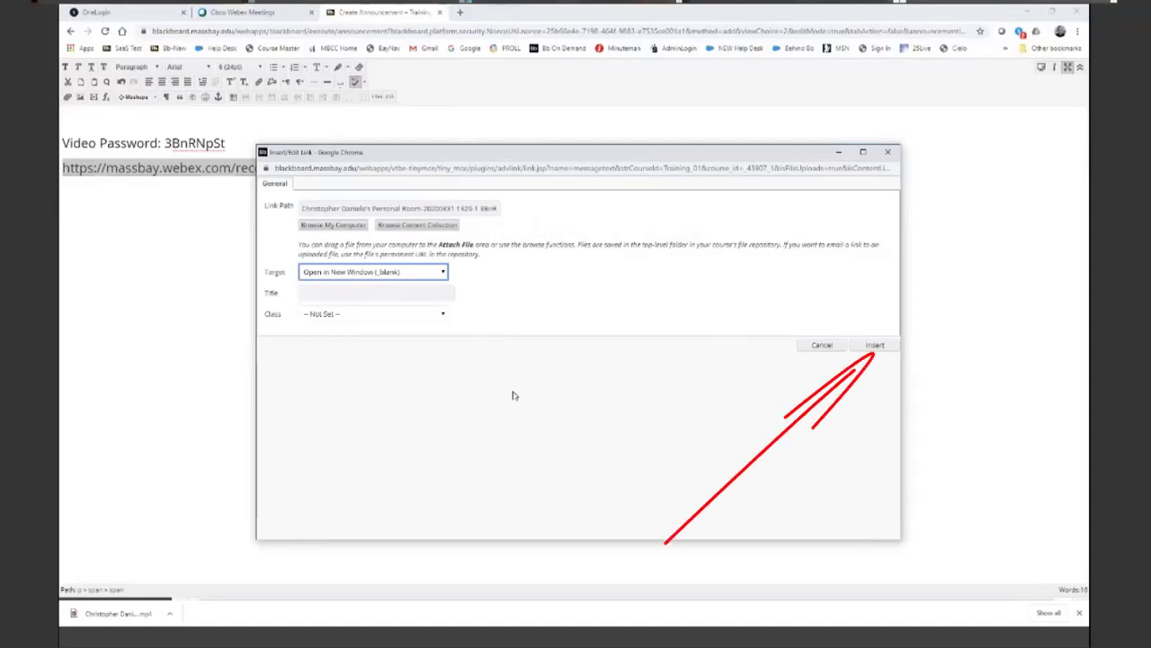
left_click(874, 345)
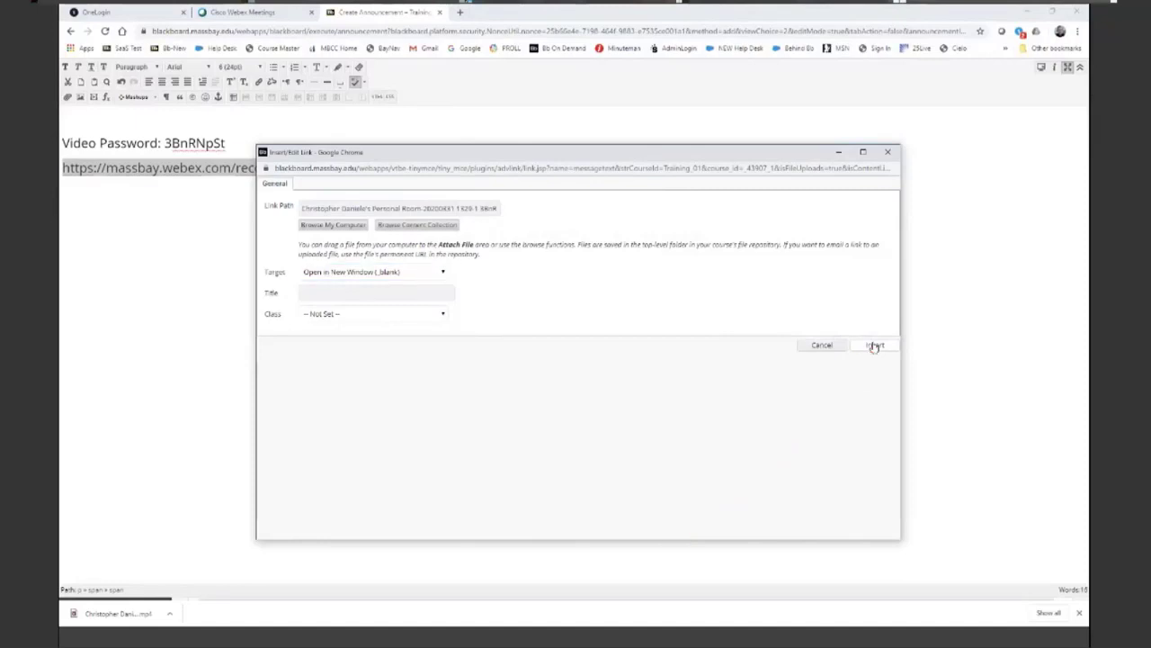
Step: Return the editor to normal size, enter the subject "New Video 2", submit the announcement and compare it with the earlier New Video announcement
left_click(1068, 67)
left_click(384, 288)
type("New")
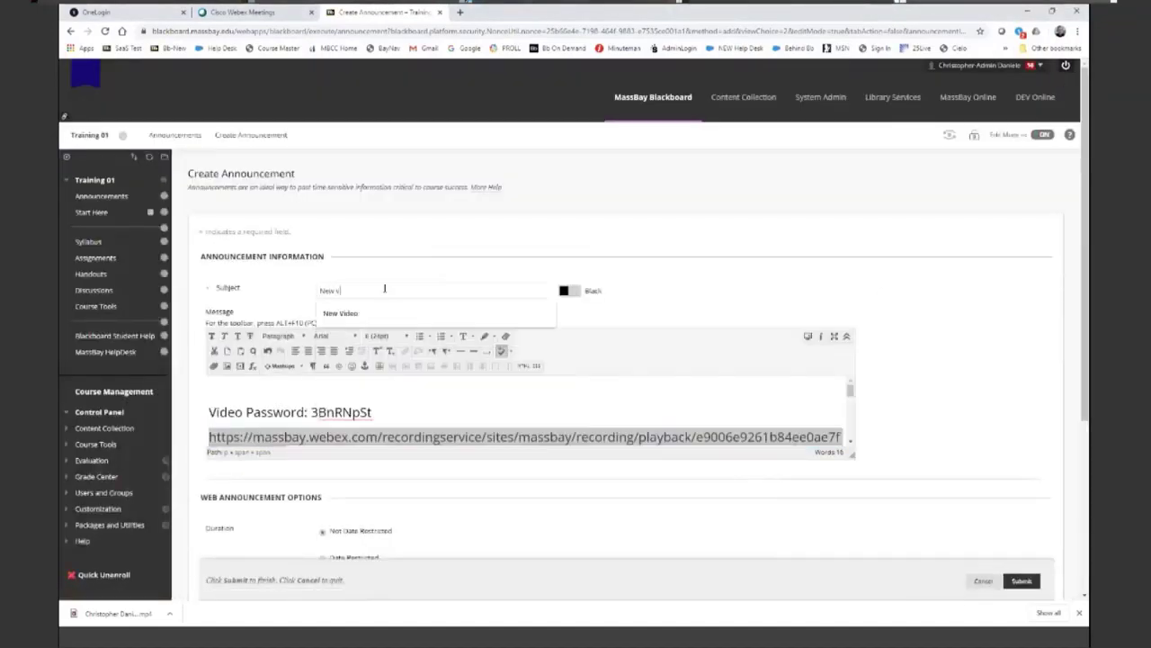
type(" V")
type("2")
left_click(1021, 580)
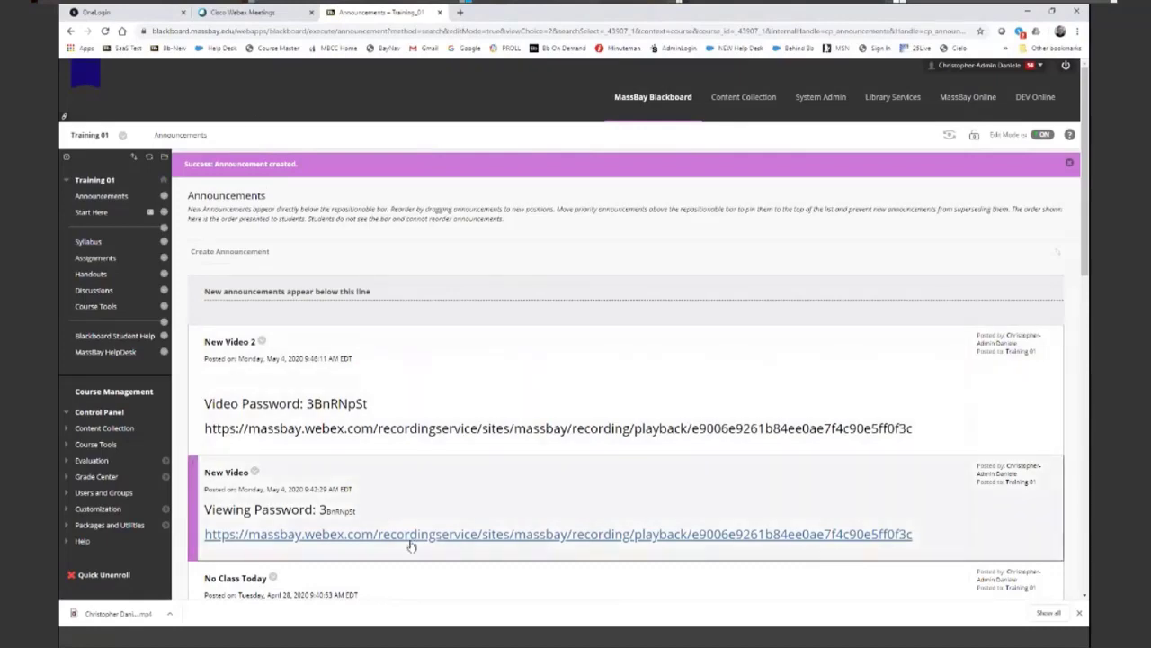
scroll(411, 476, "down", 1)
scroll(411, 476, "down", 2)
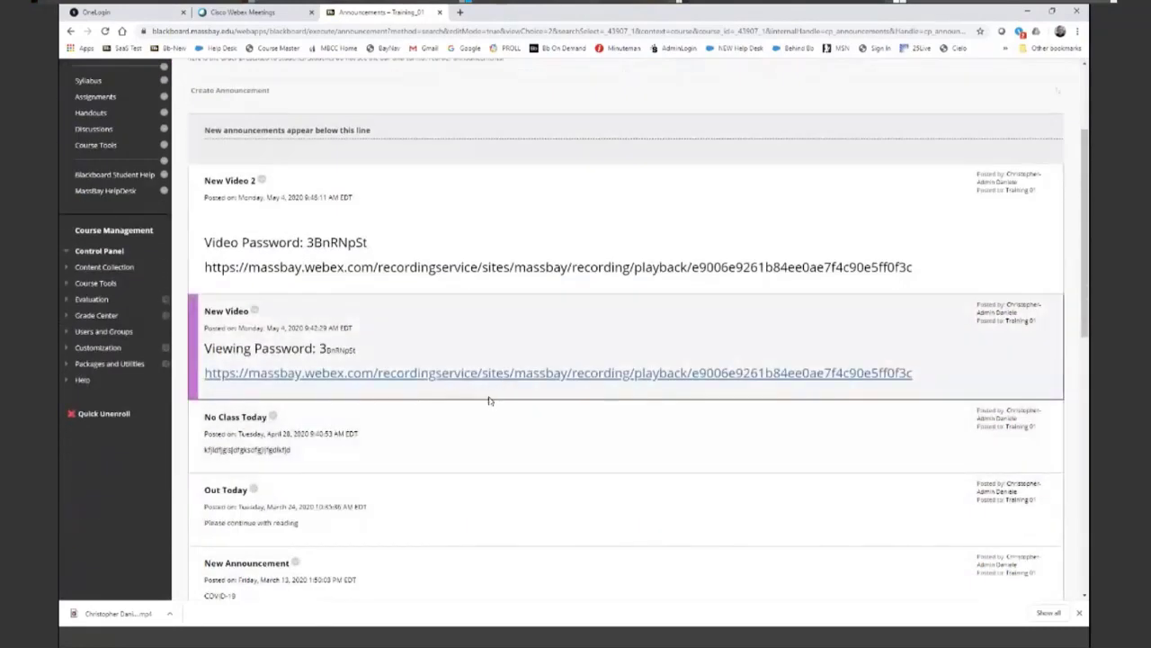